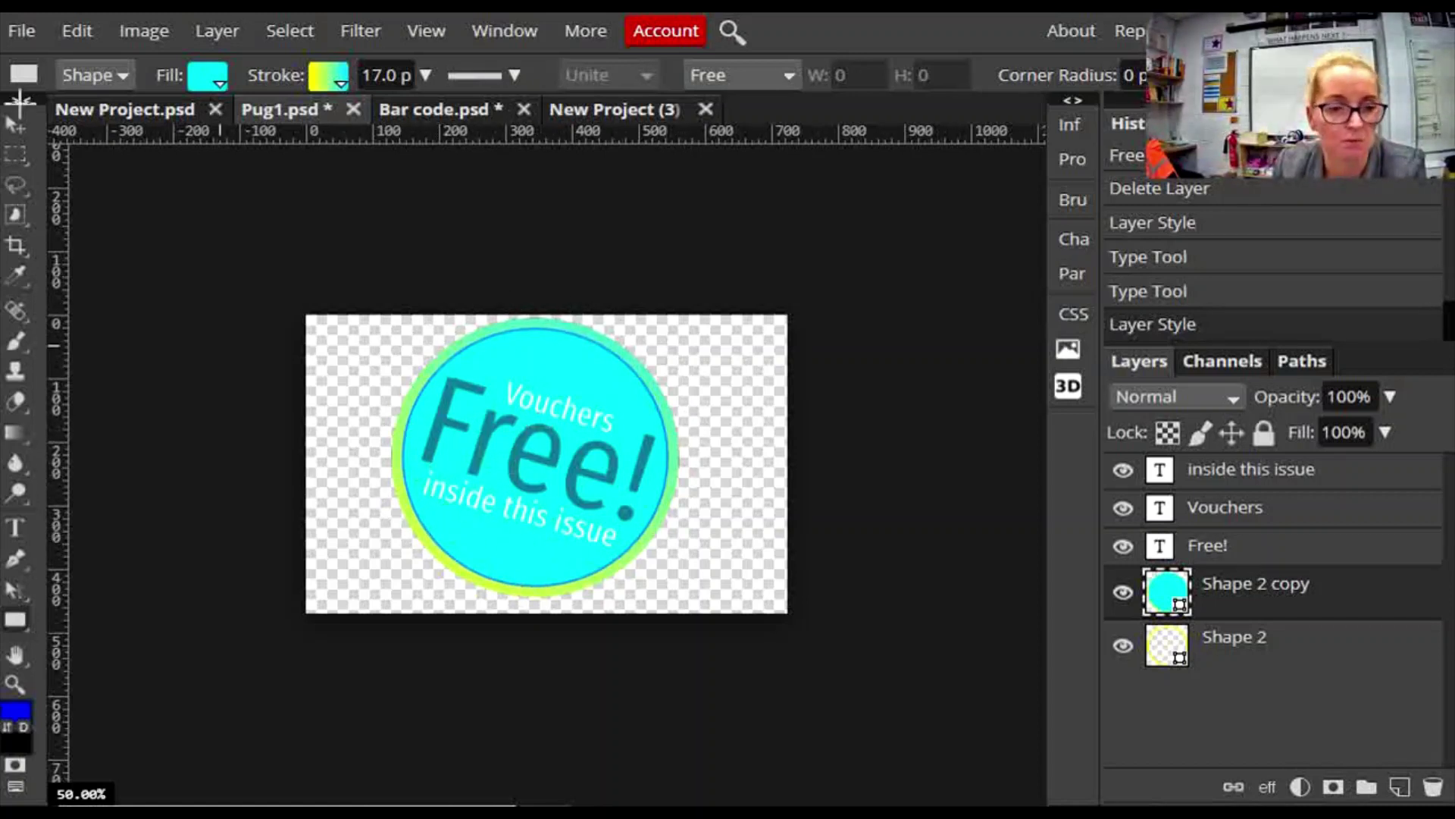
# Create a new blank white-background document.
pyautogui.click(23, 31)
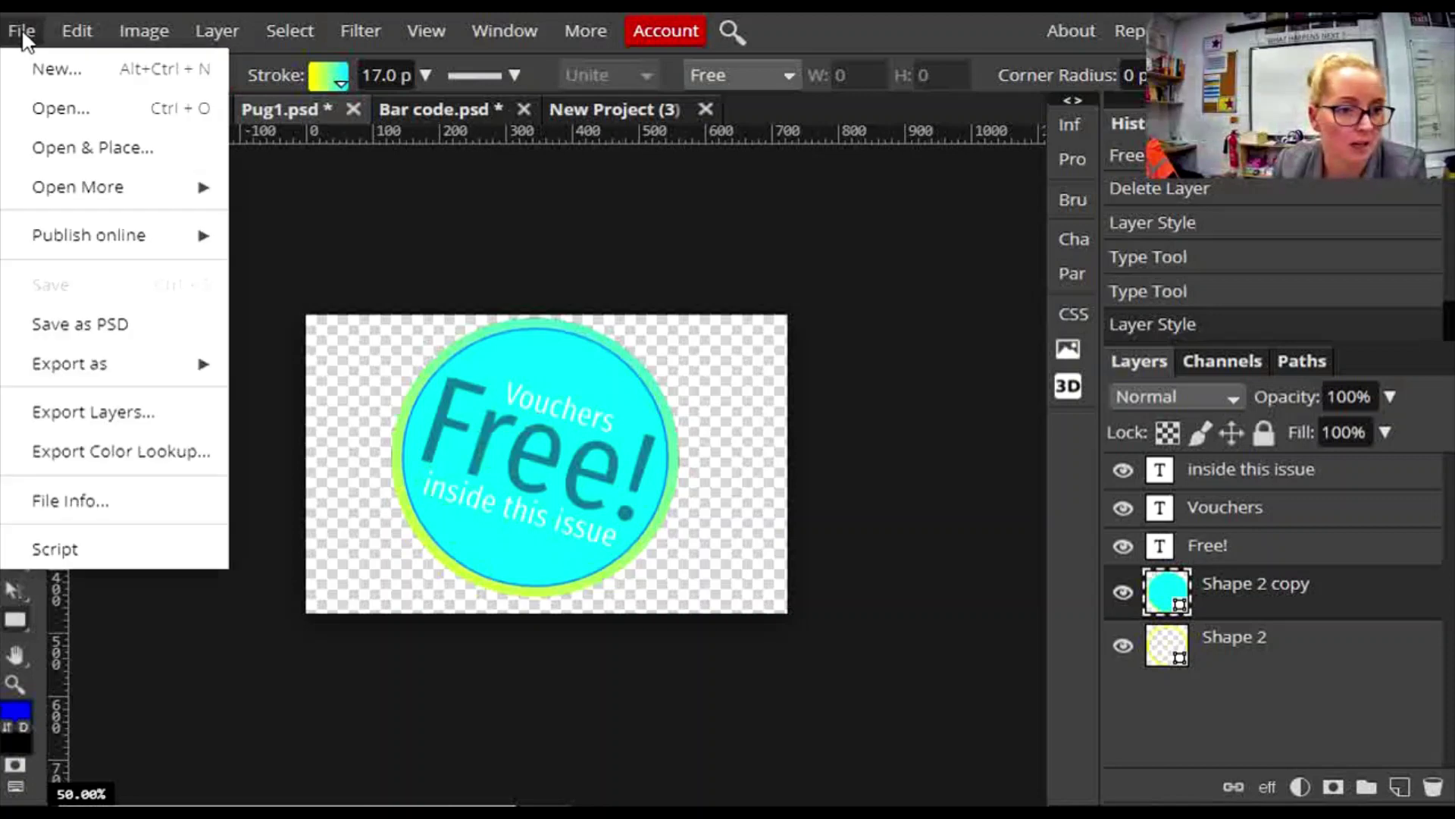
pyautogui.click(22, 30)
pyautogui.click(23, 30)
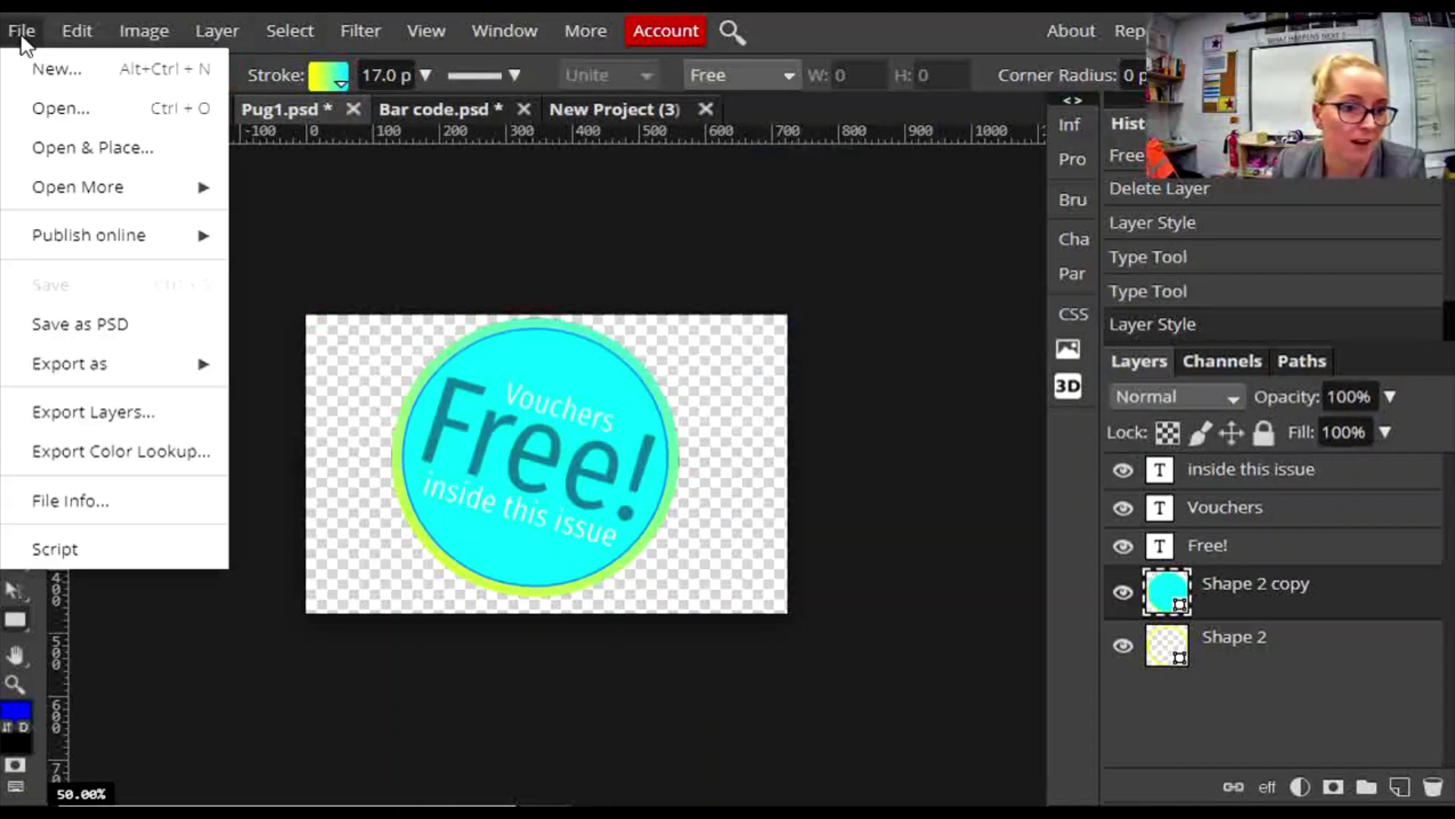
pyautogui.click(97, 70)
pyautogui.click(311, 354)
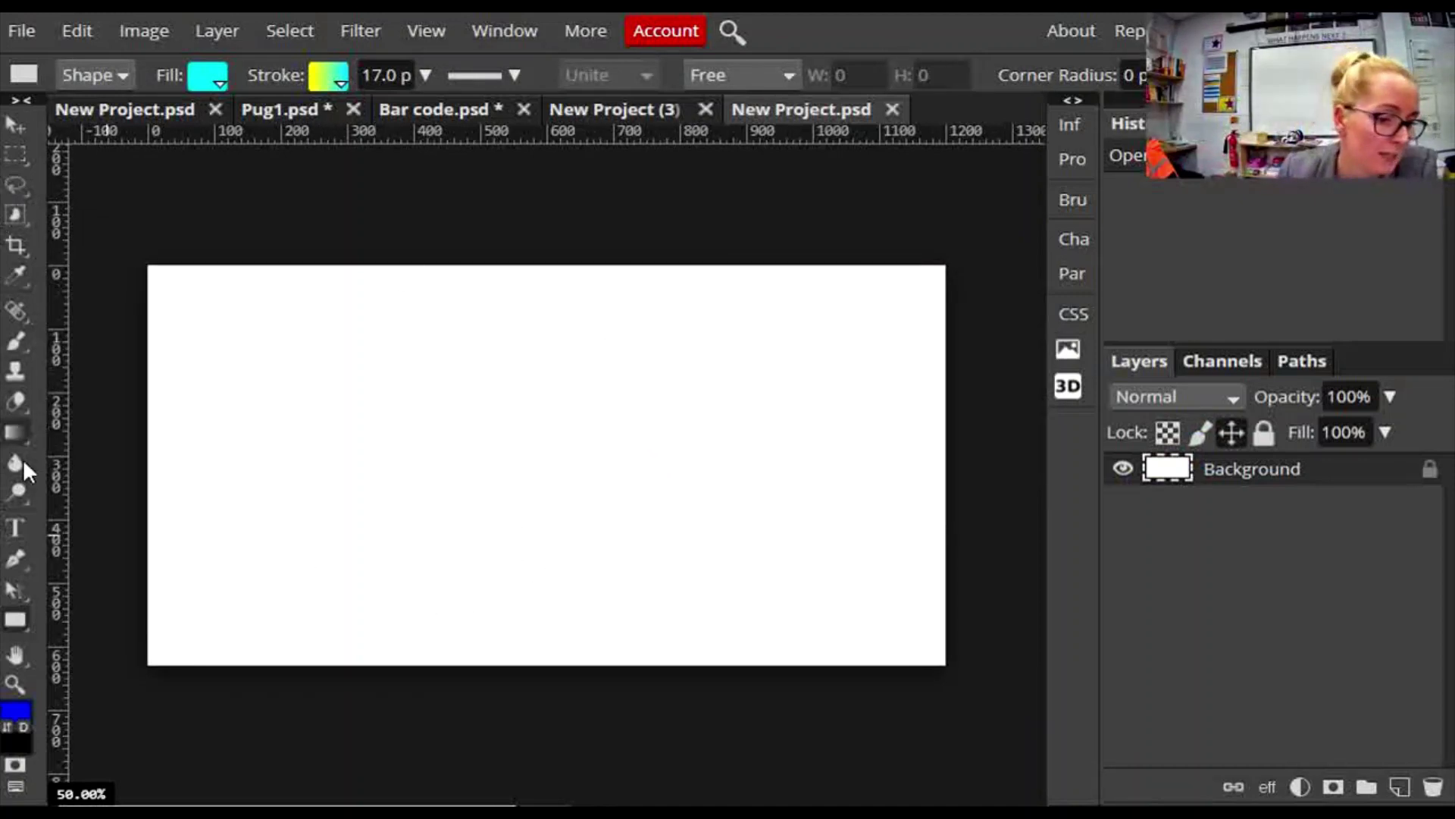
# Draw a circle on the left of the canvas with the Ellipse tool.
pyautogui.rightClick(16, 621)
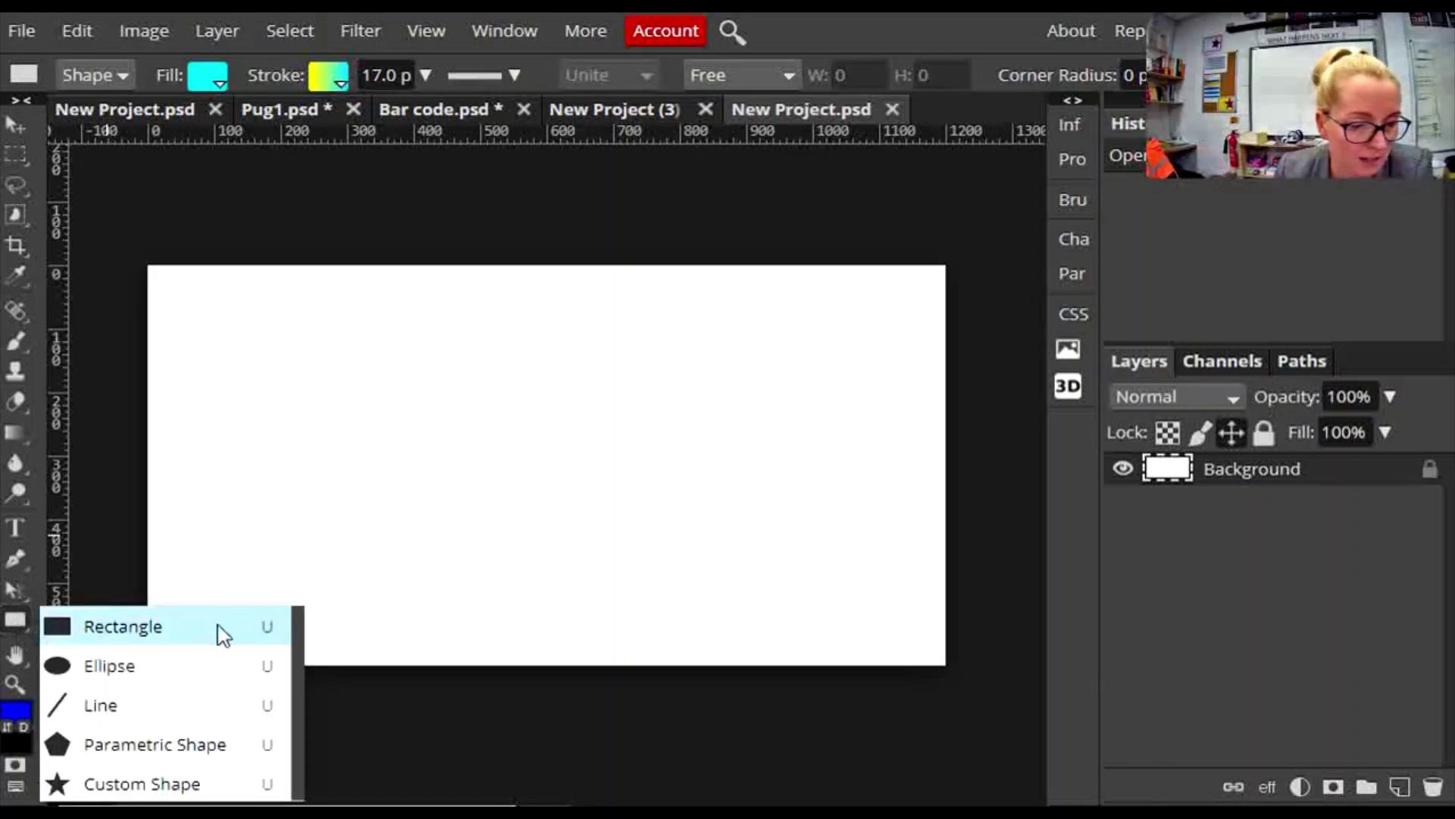
pyautogui.click(186, 667)
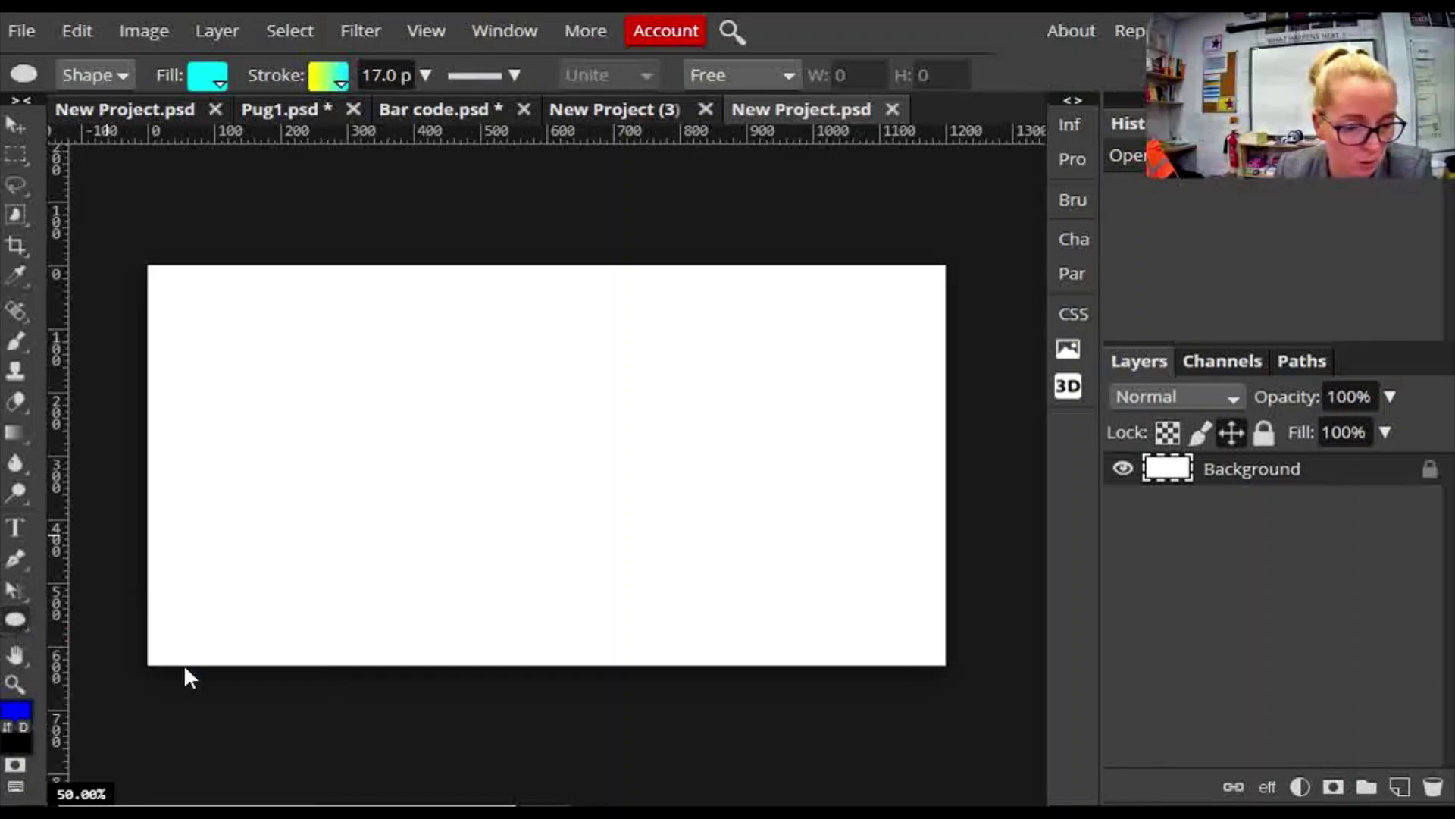
pyautogui.moveTo(323, 298); pyautogui.dragTo(578, 534)
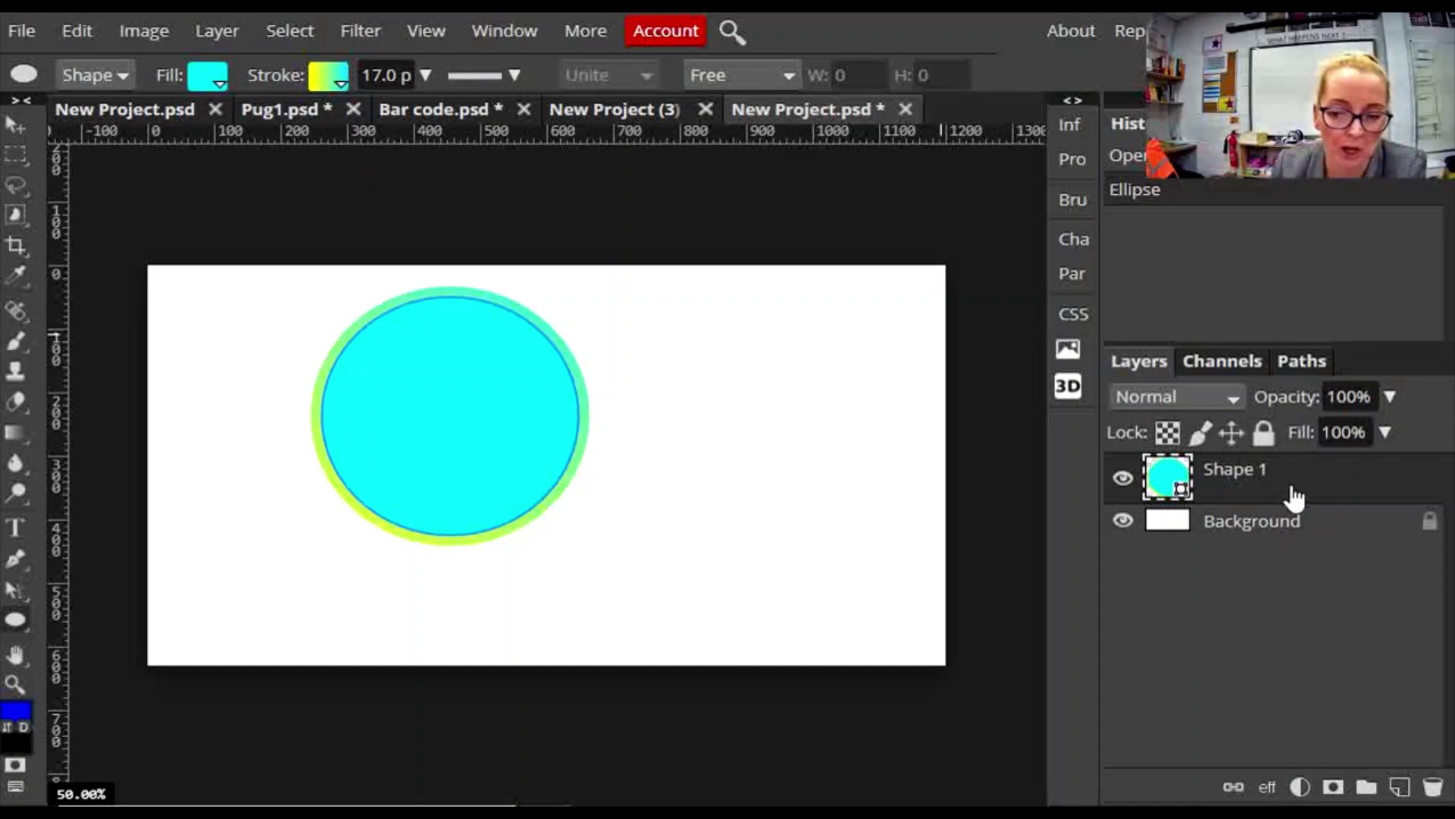
# Try green, yellow and no fill on the circle, then settle on solid cyan.
pyautogui.click(216, 83)
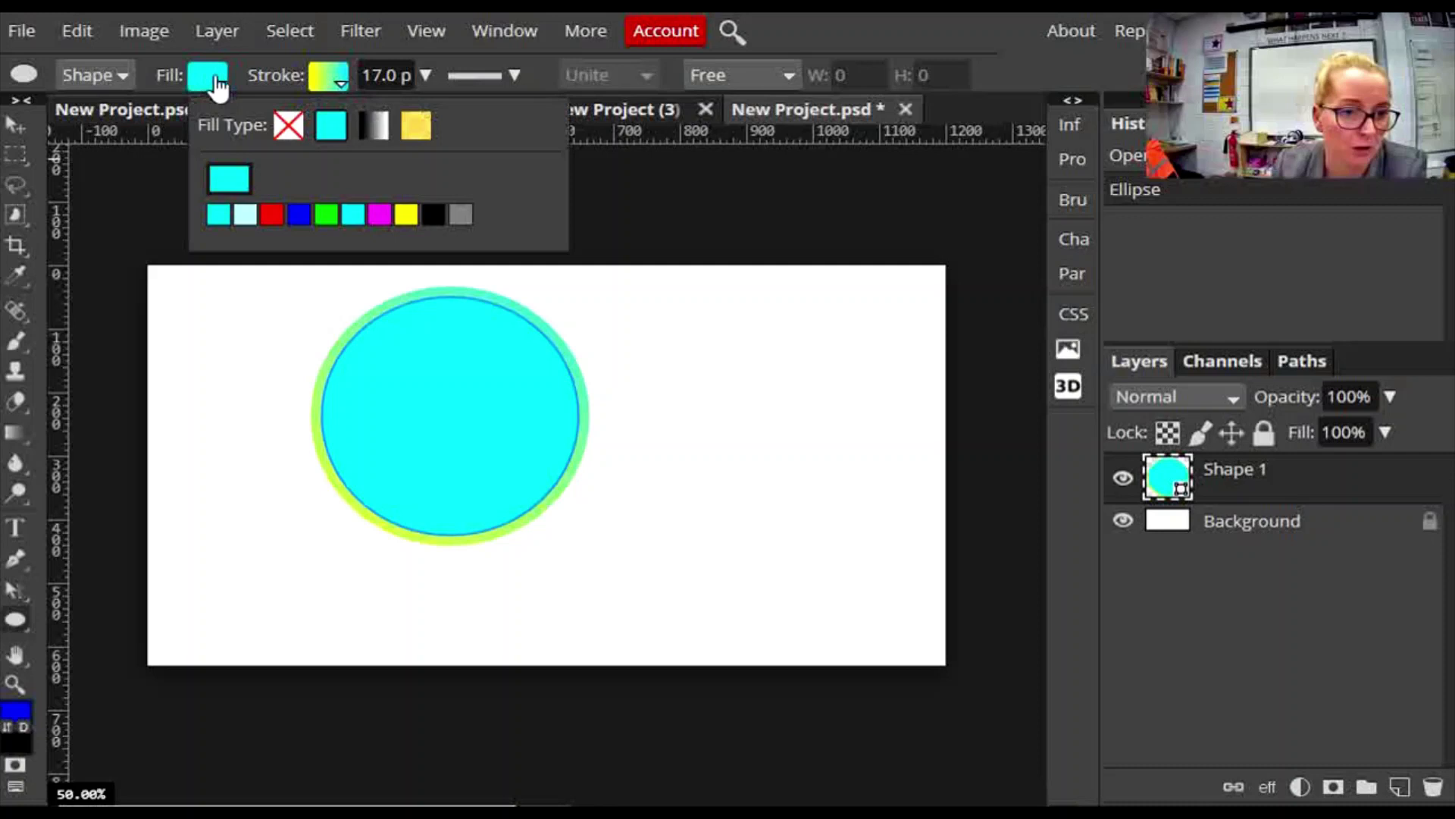
pyautogui.click(328, 218)
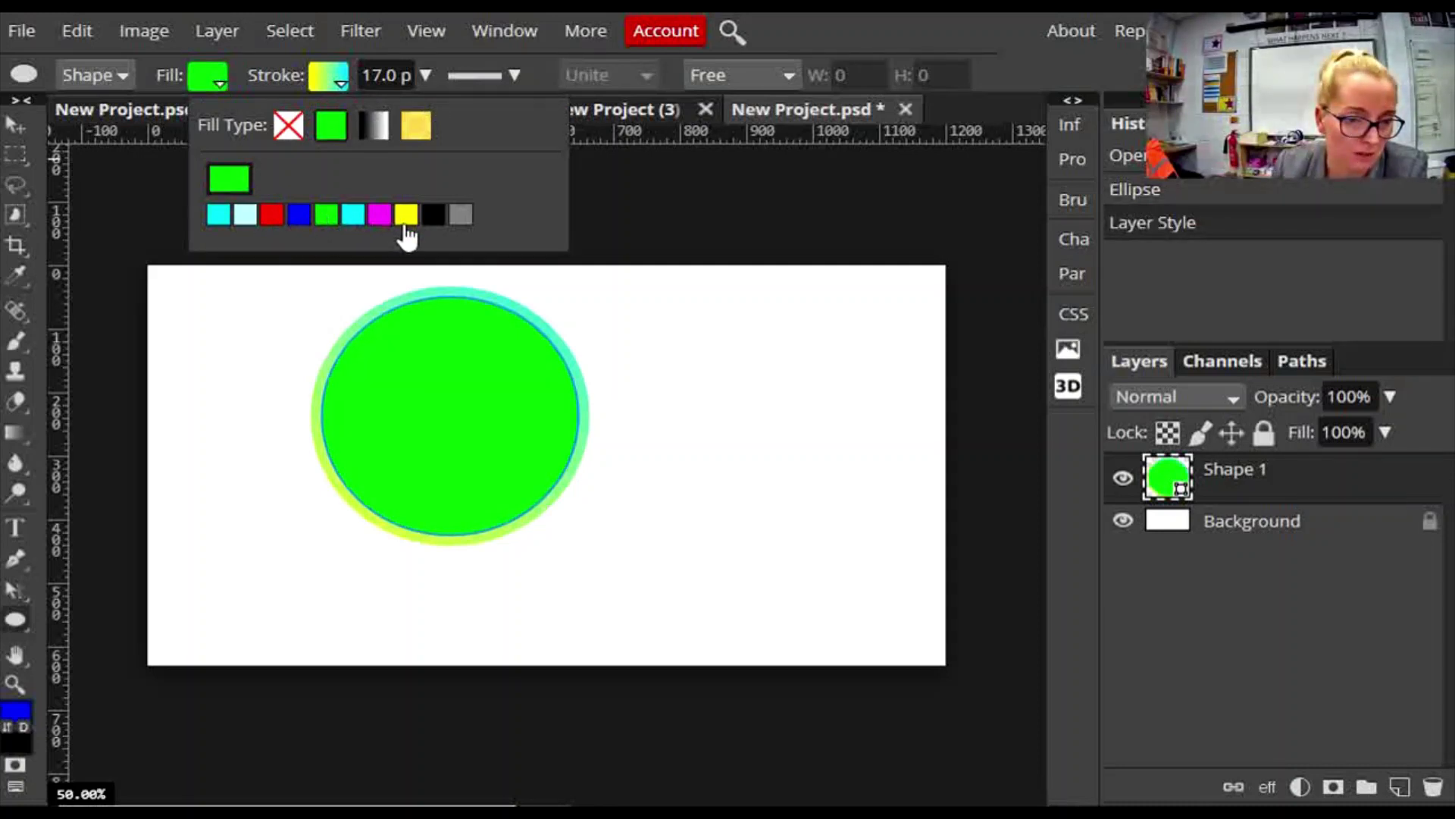
pyautogui.click(406, 216)
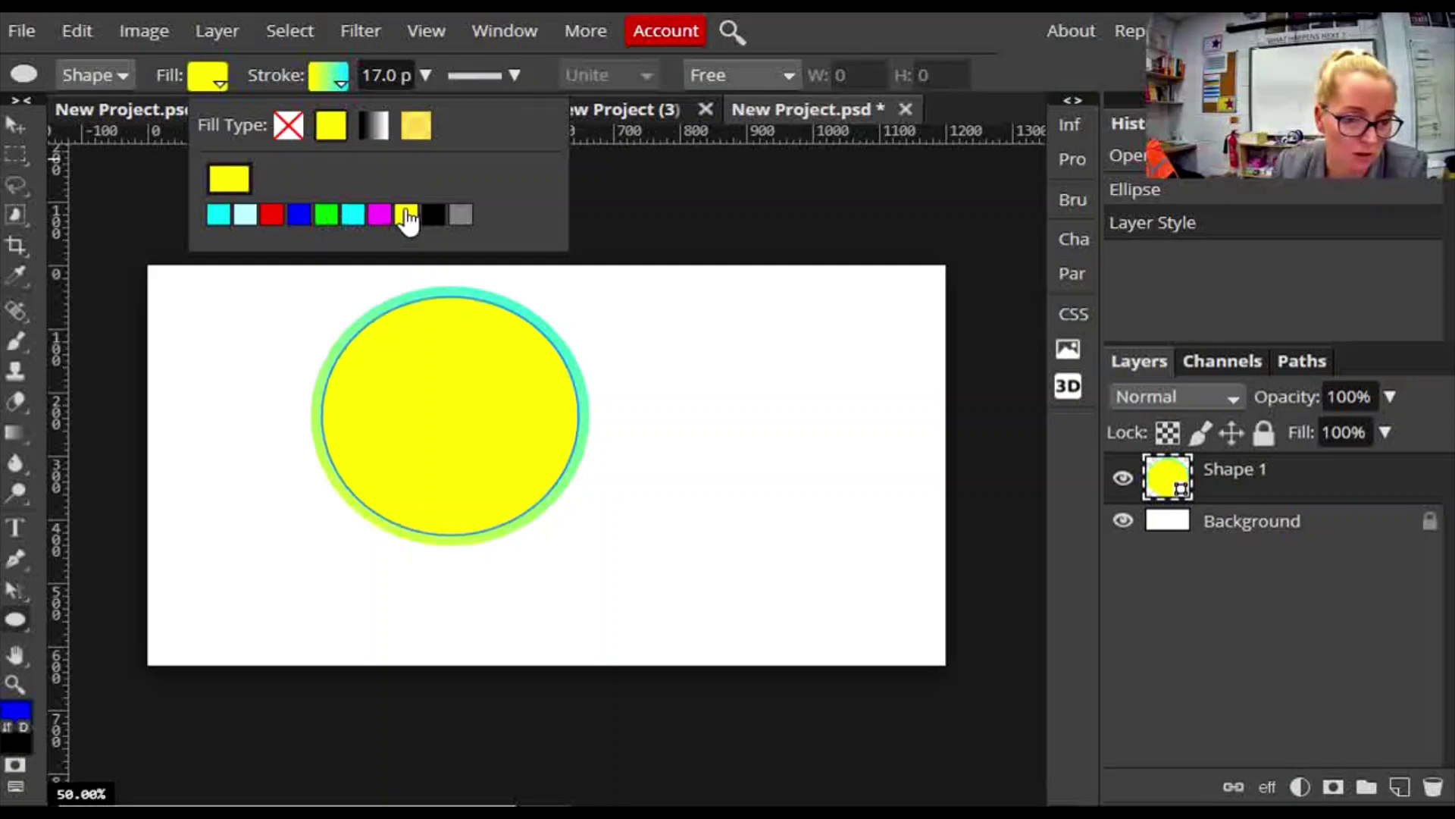
pyautogui.click(292, 124)
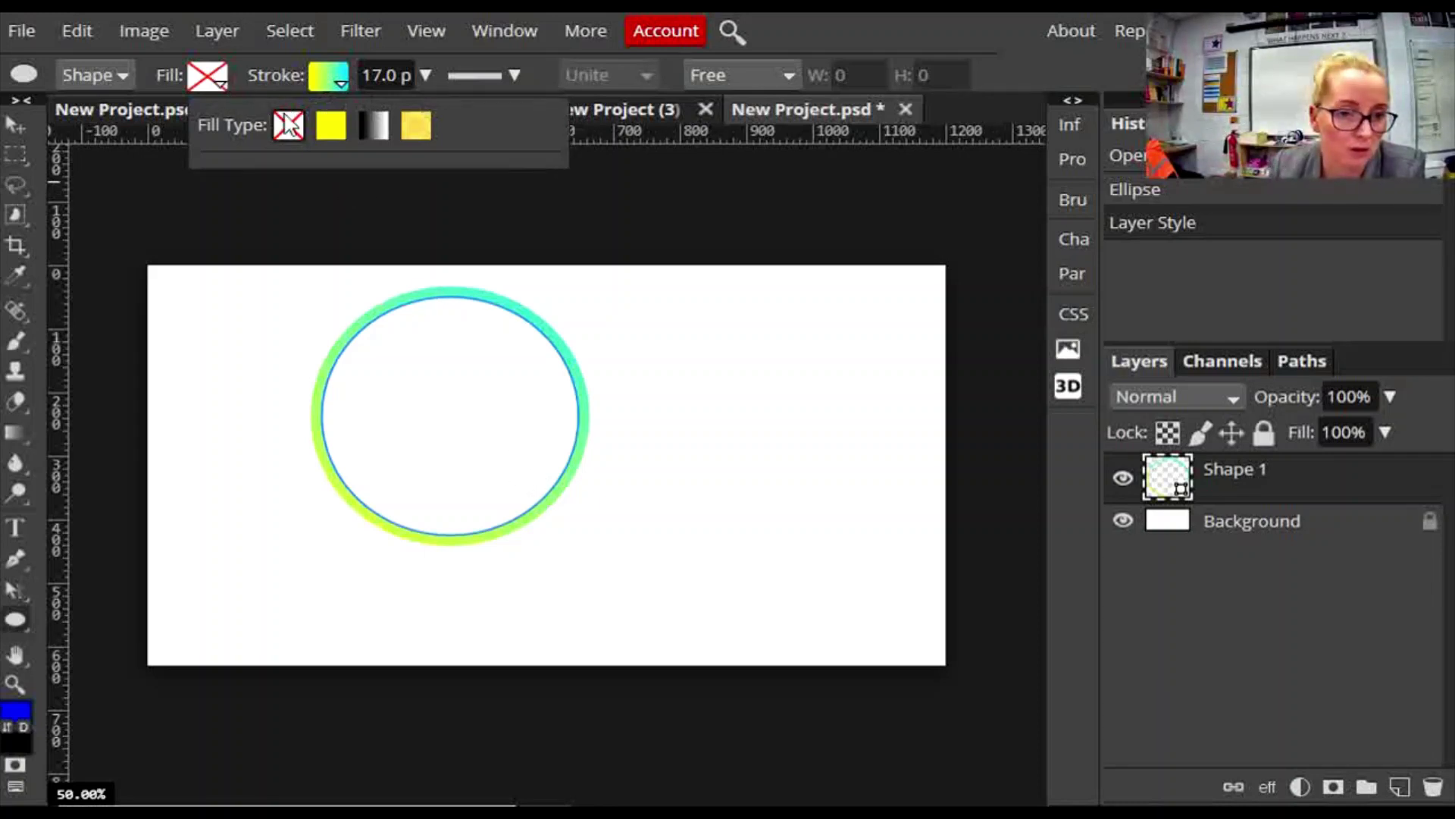
pyautogui.click(330, 130)
pyautogui.click(379, 215)
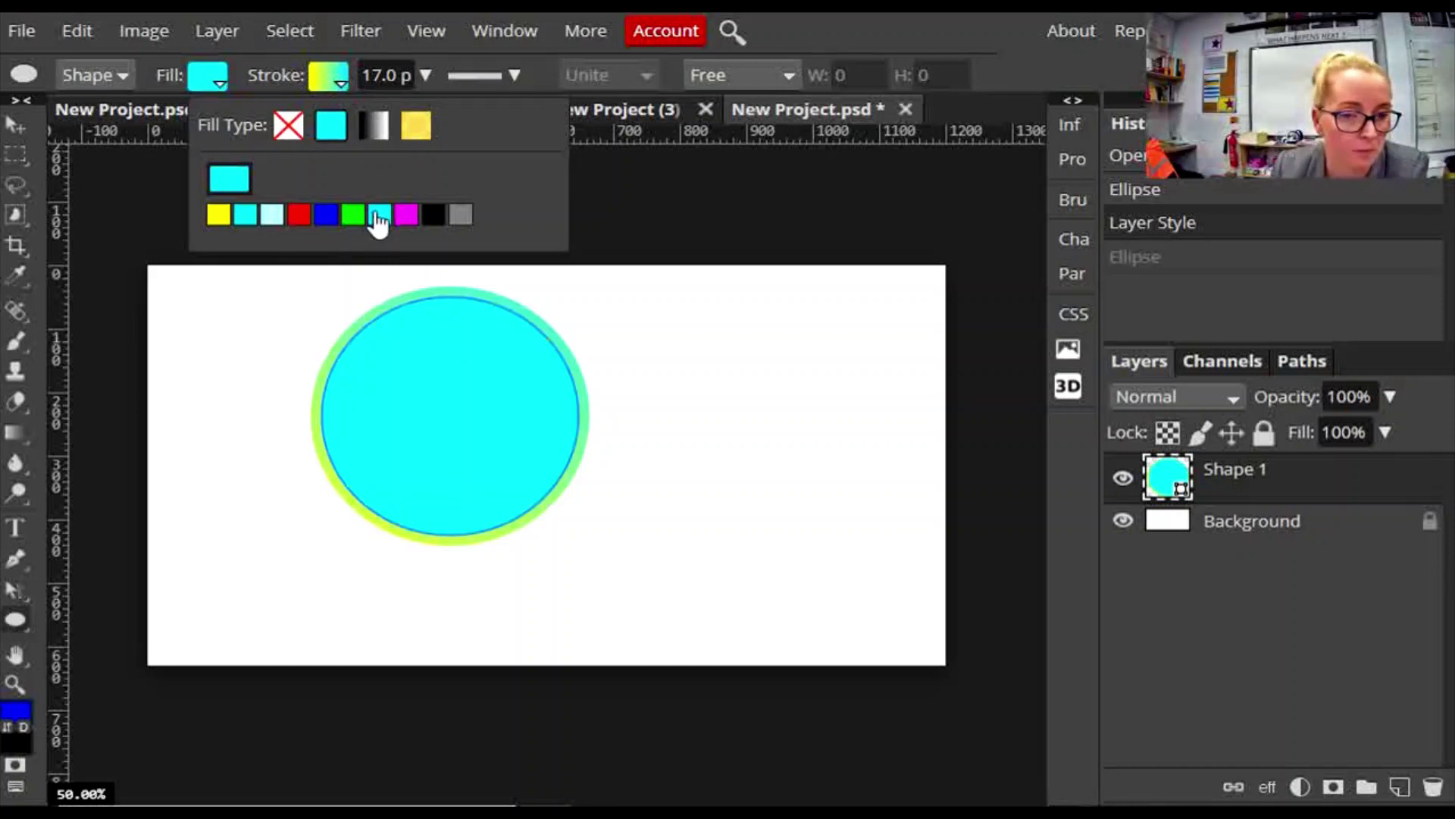
pyautogui.click(340, 82)
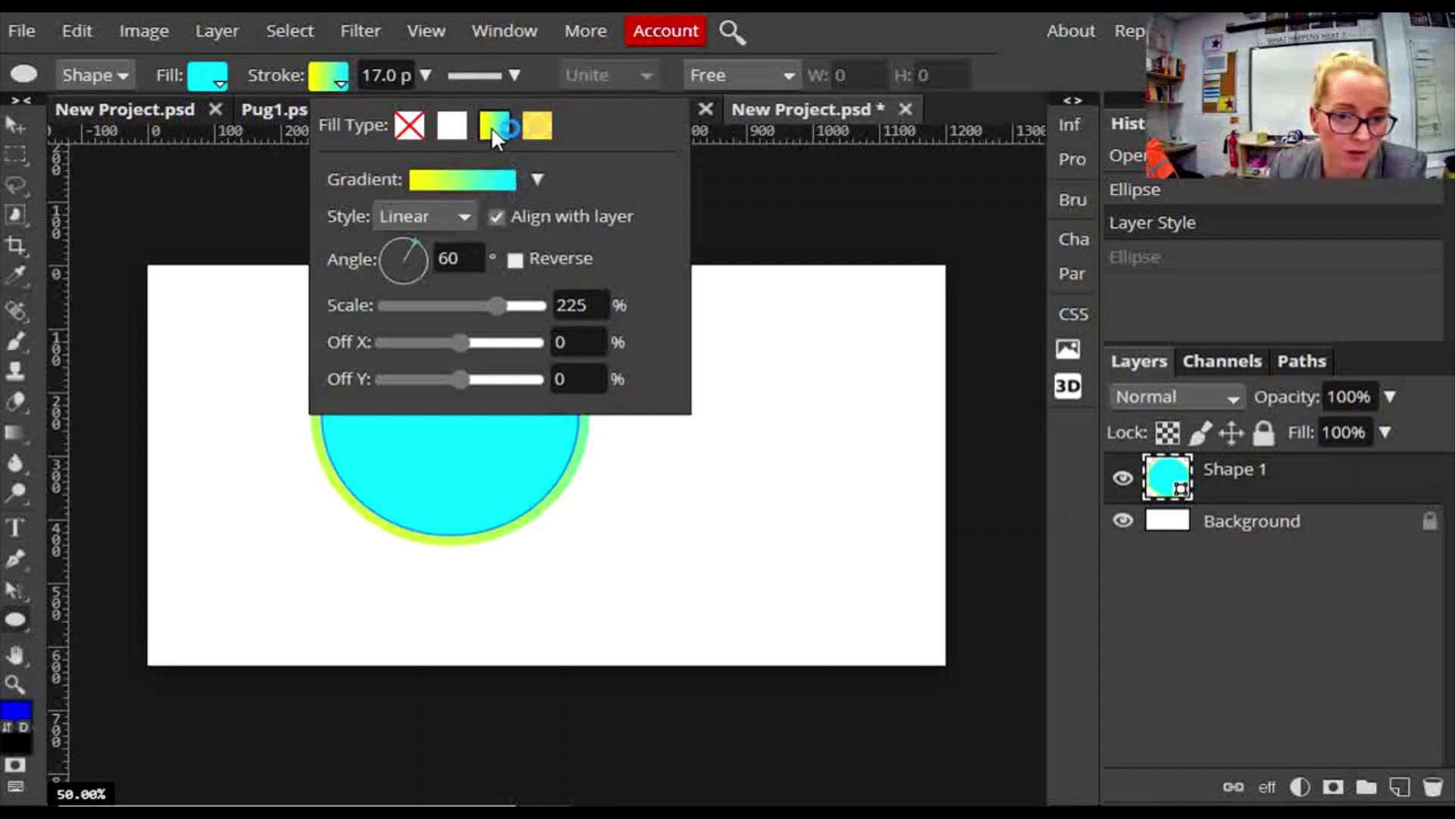
# Make the circle's outline a magenta-to-cyan gradient, keeping a solid cyan fill.
pyautogui.click(454, 128)
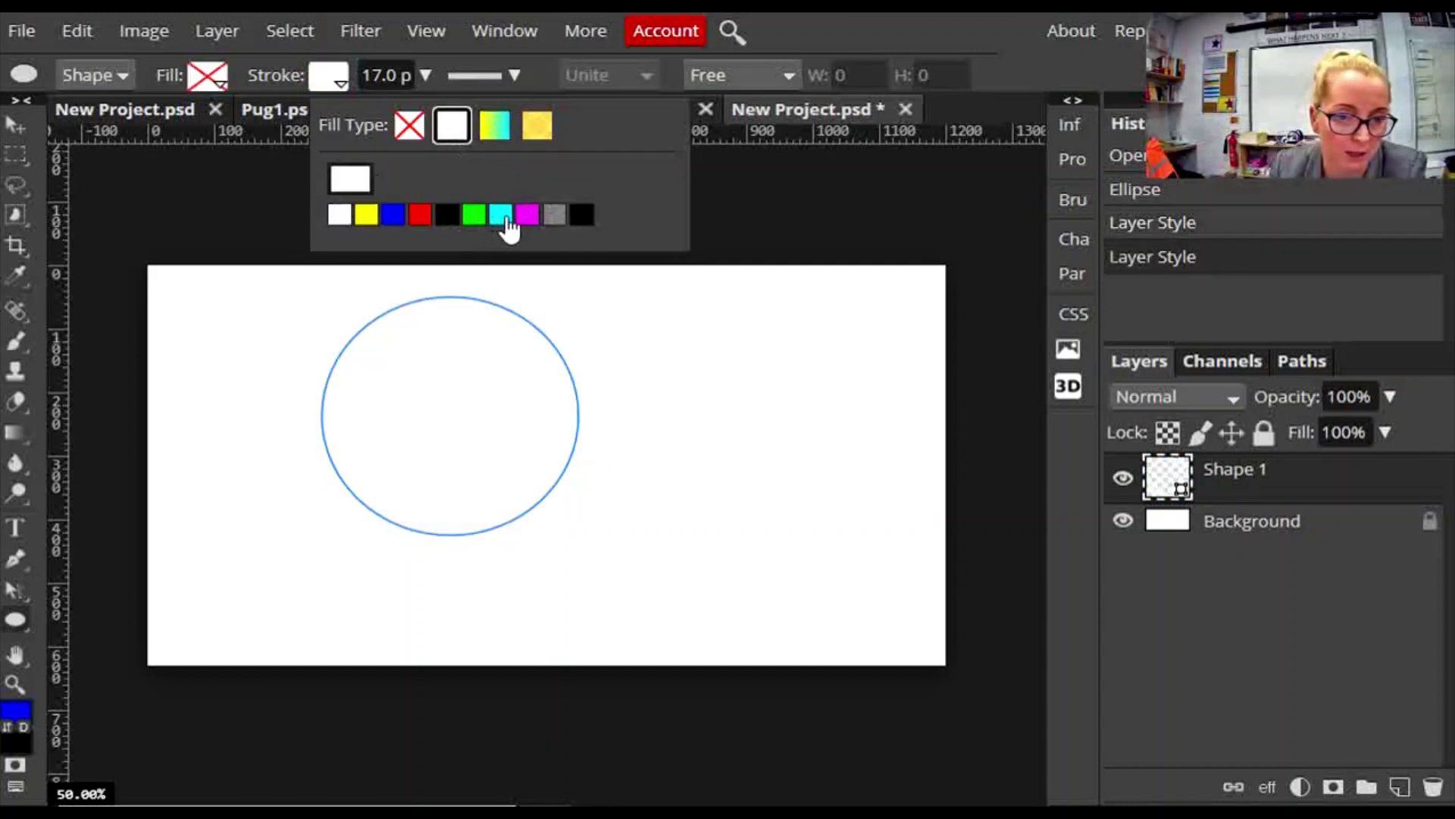
pyautogui.click(504, 218)
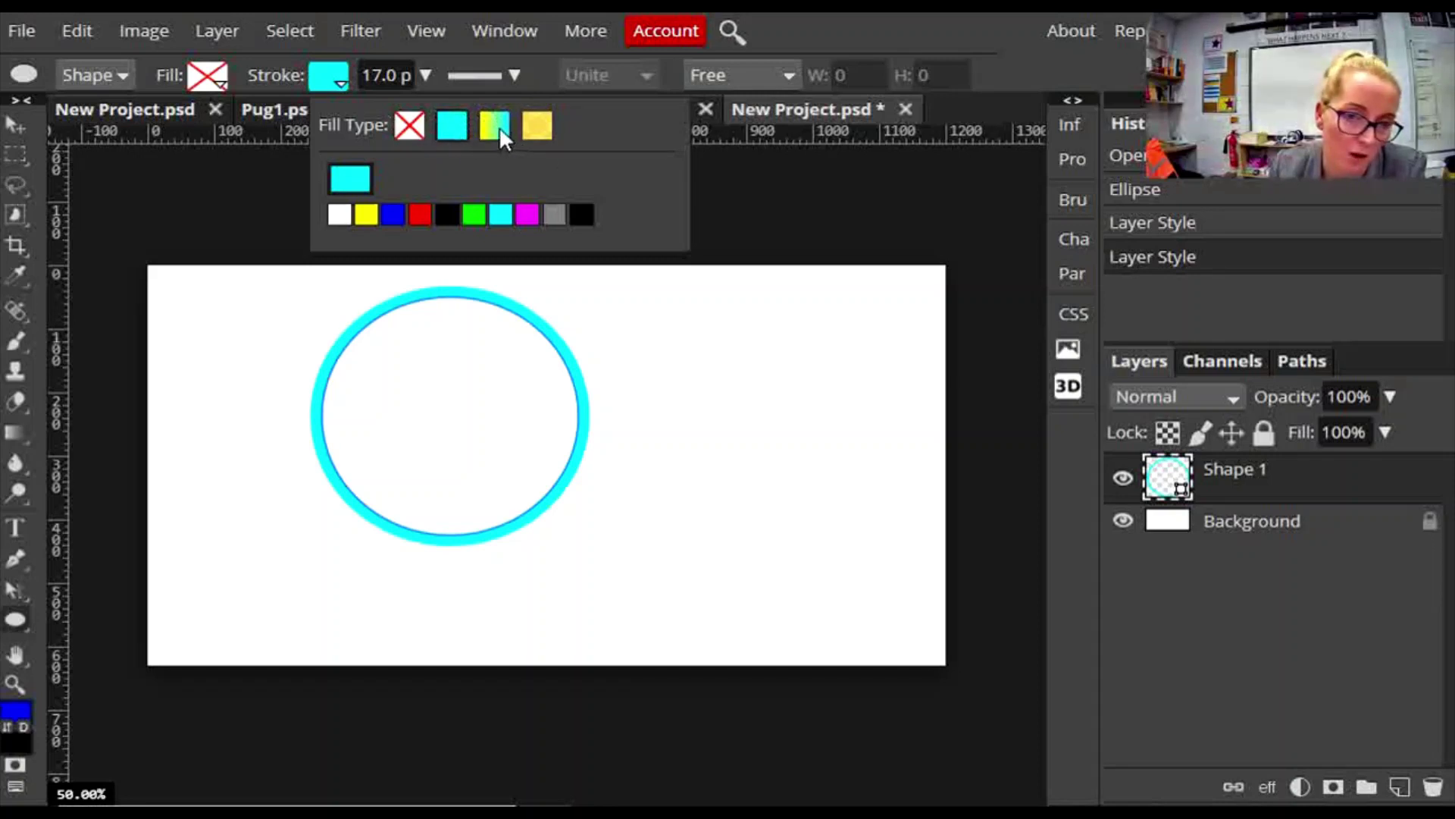
pyautogui.click(499, 125)
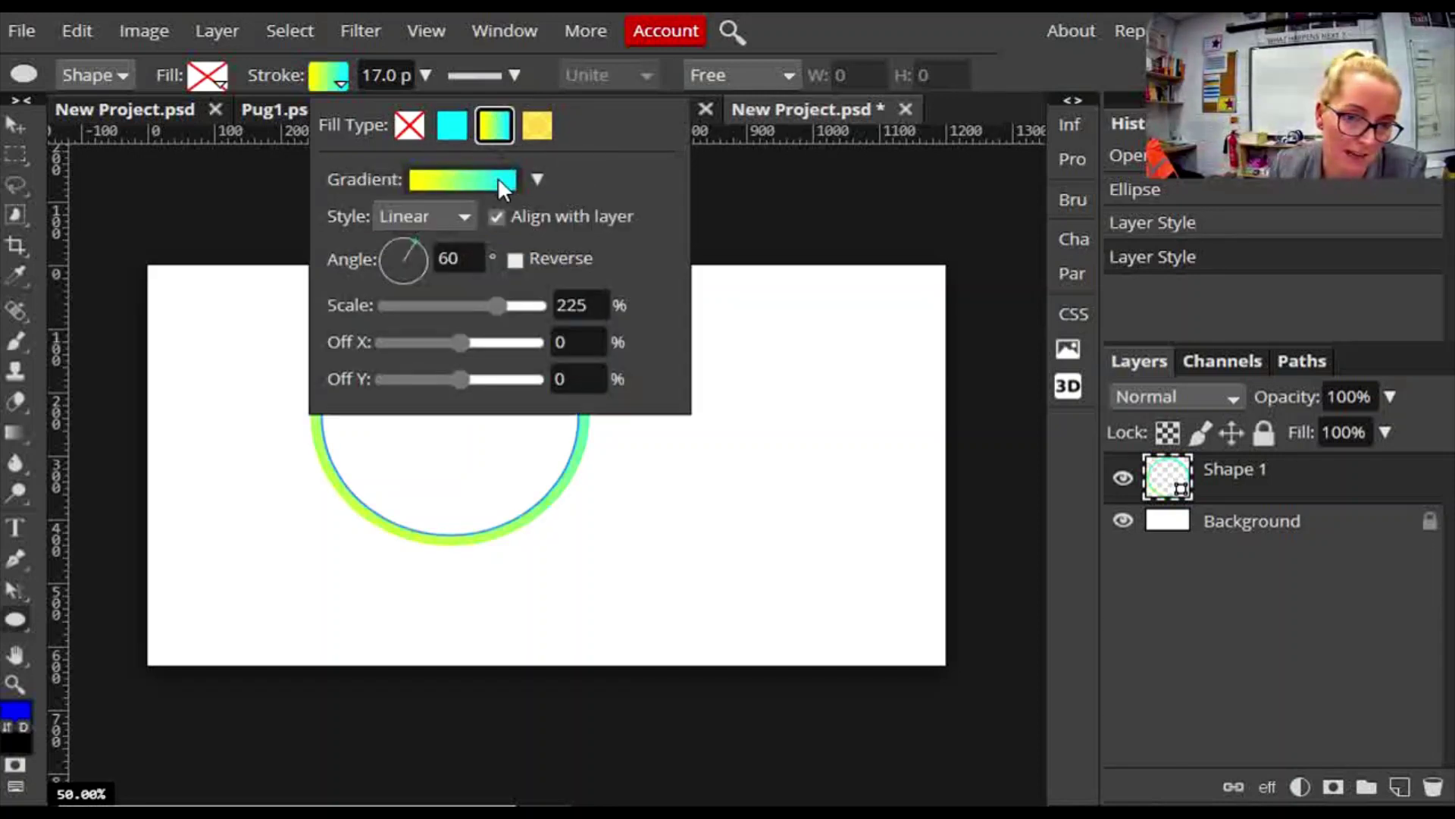
pyautogui.click(470, 179)
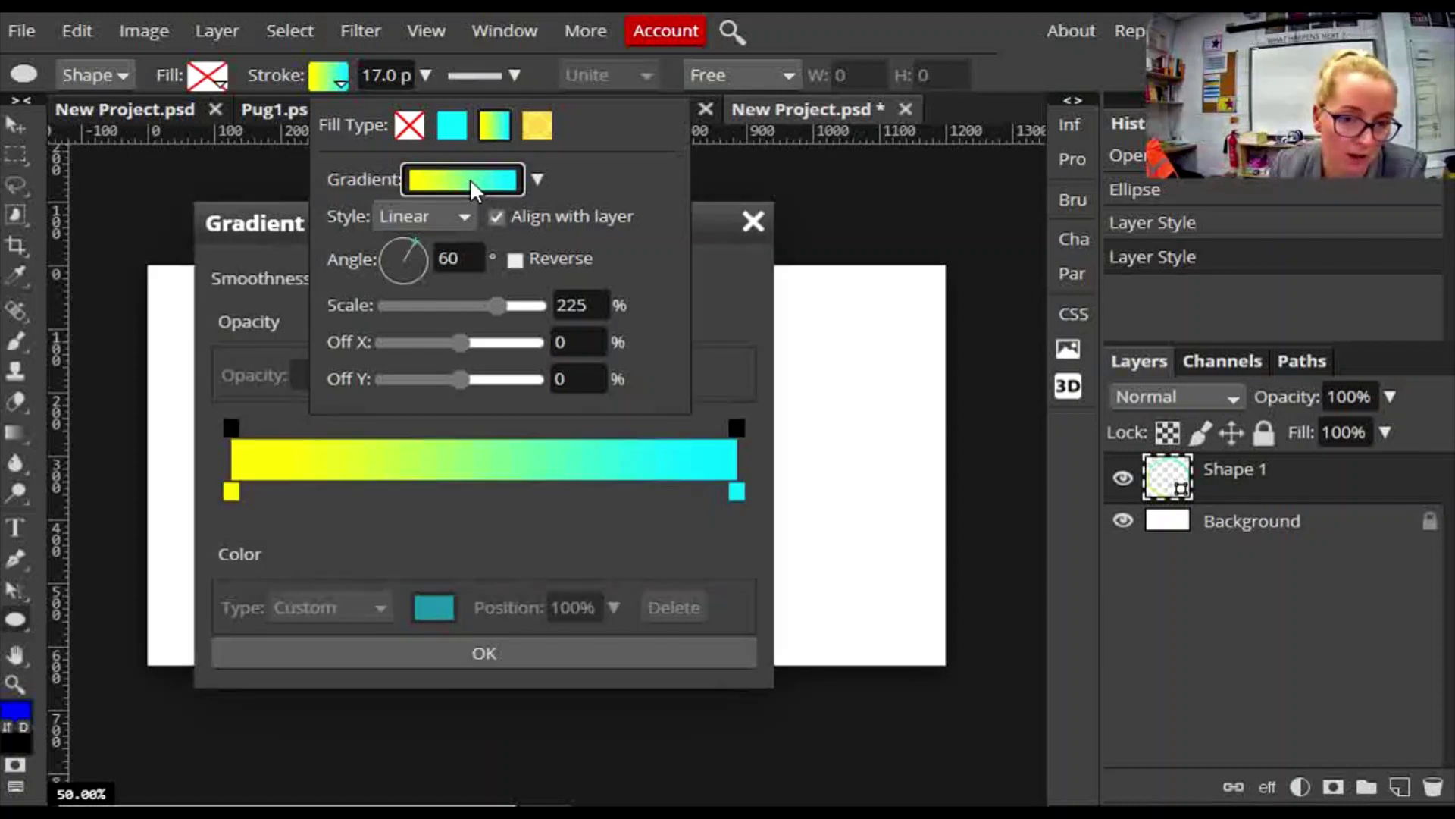
pyautogui.click(231, 491)
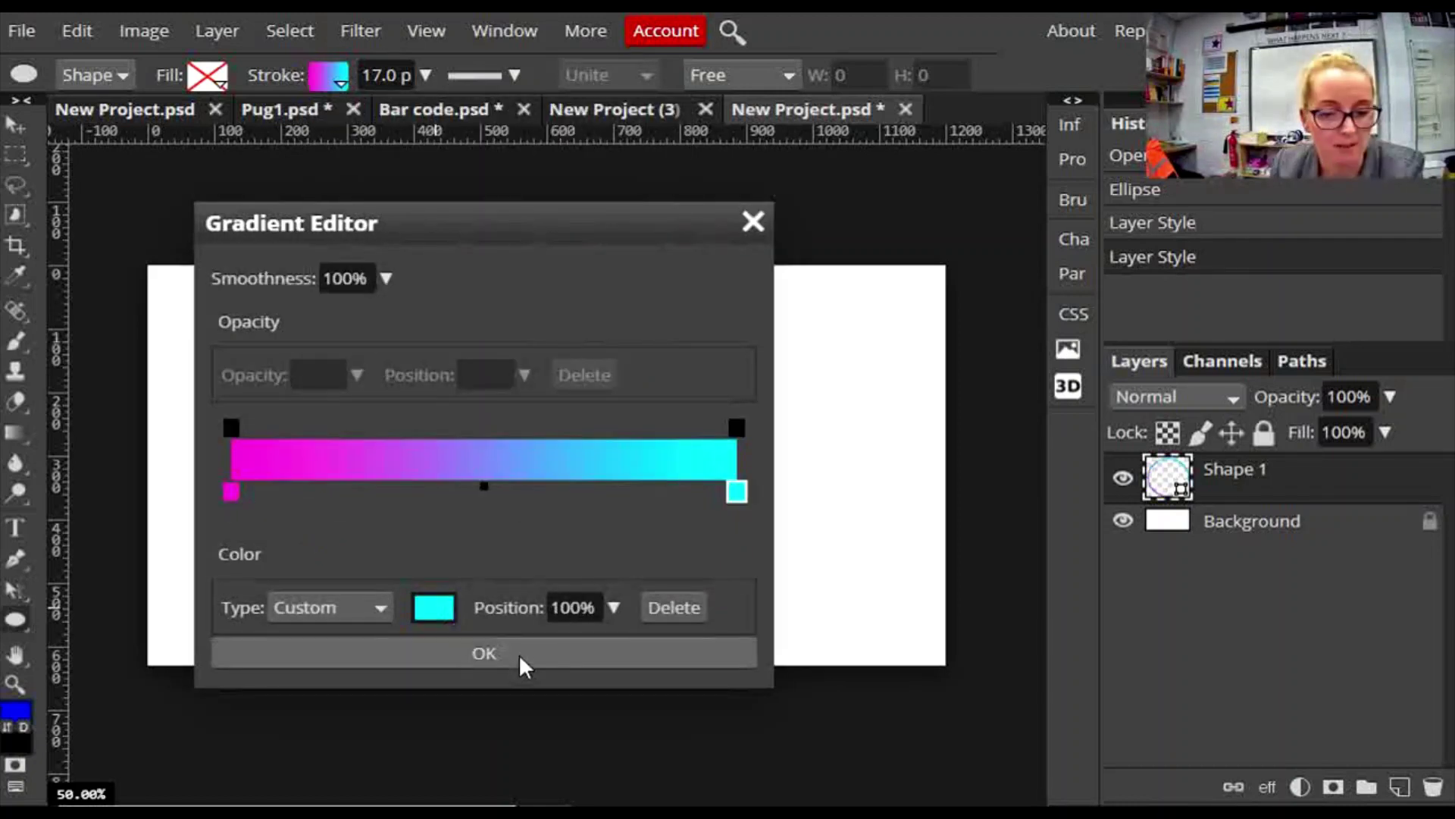
pyautogui.click(518, 654)
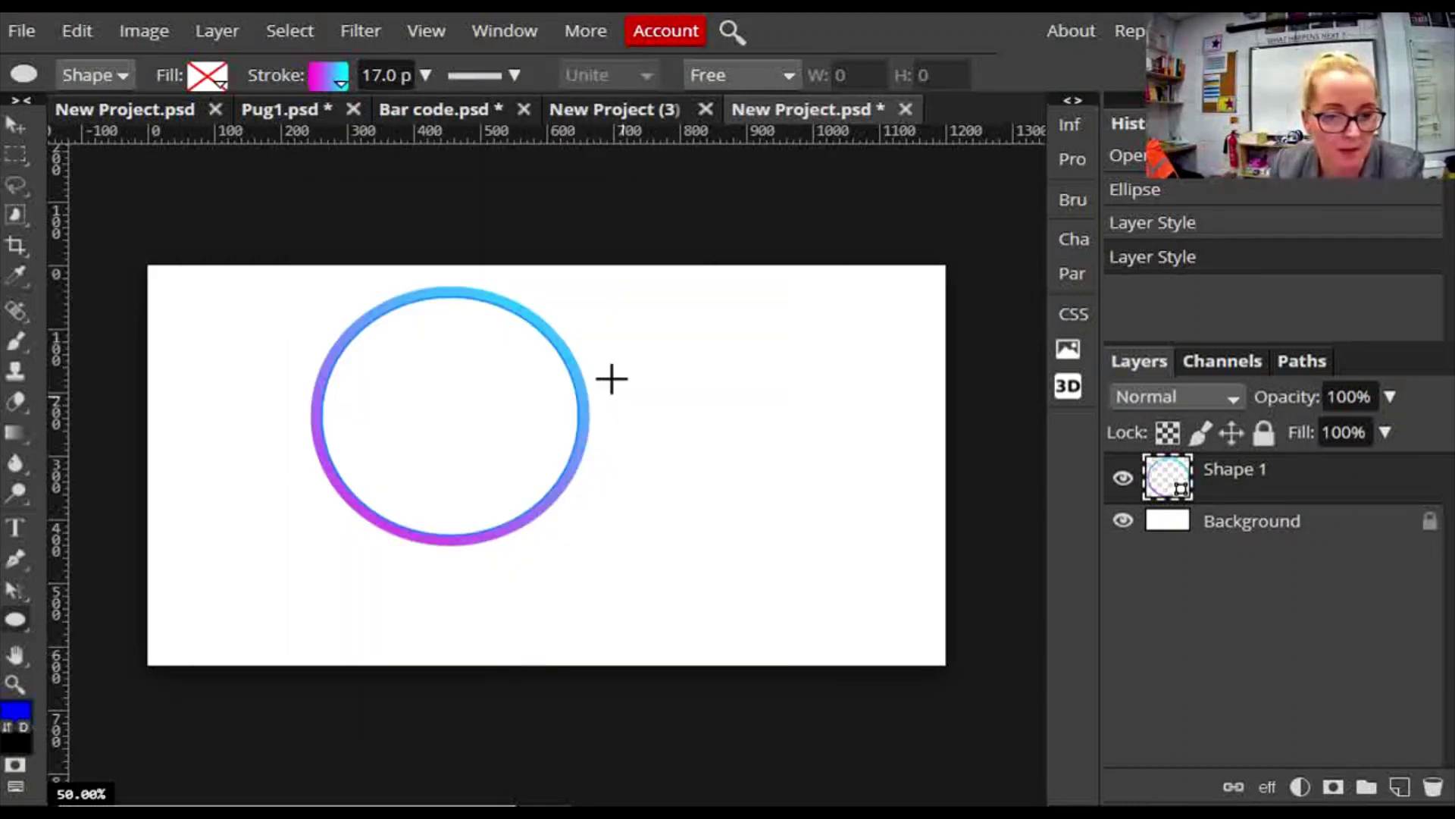
pyautogui.click(209, 77)
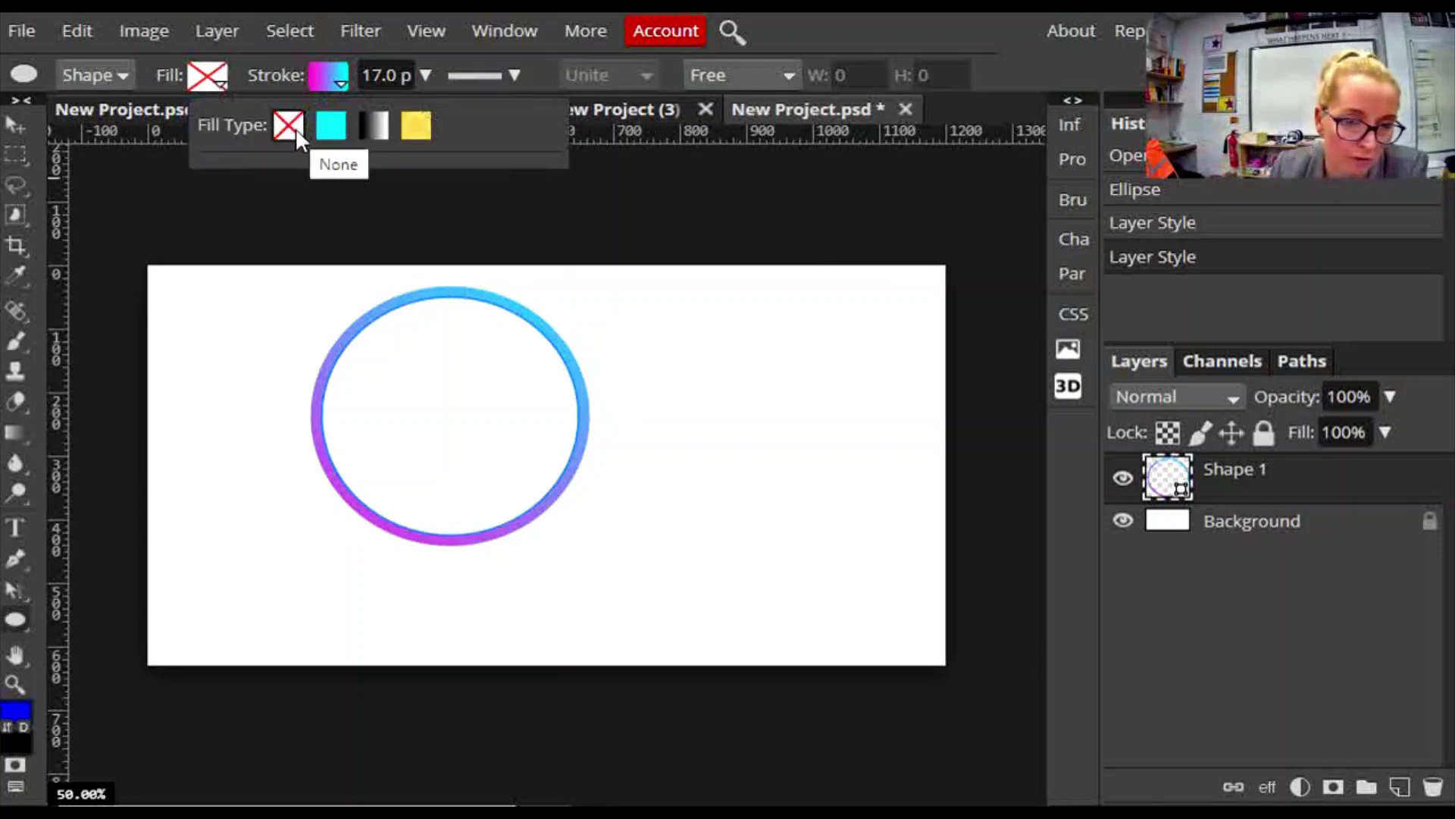
pyautogui.click(331, 124)
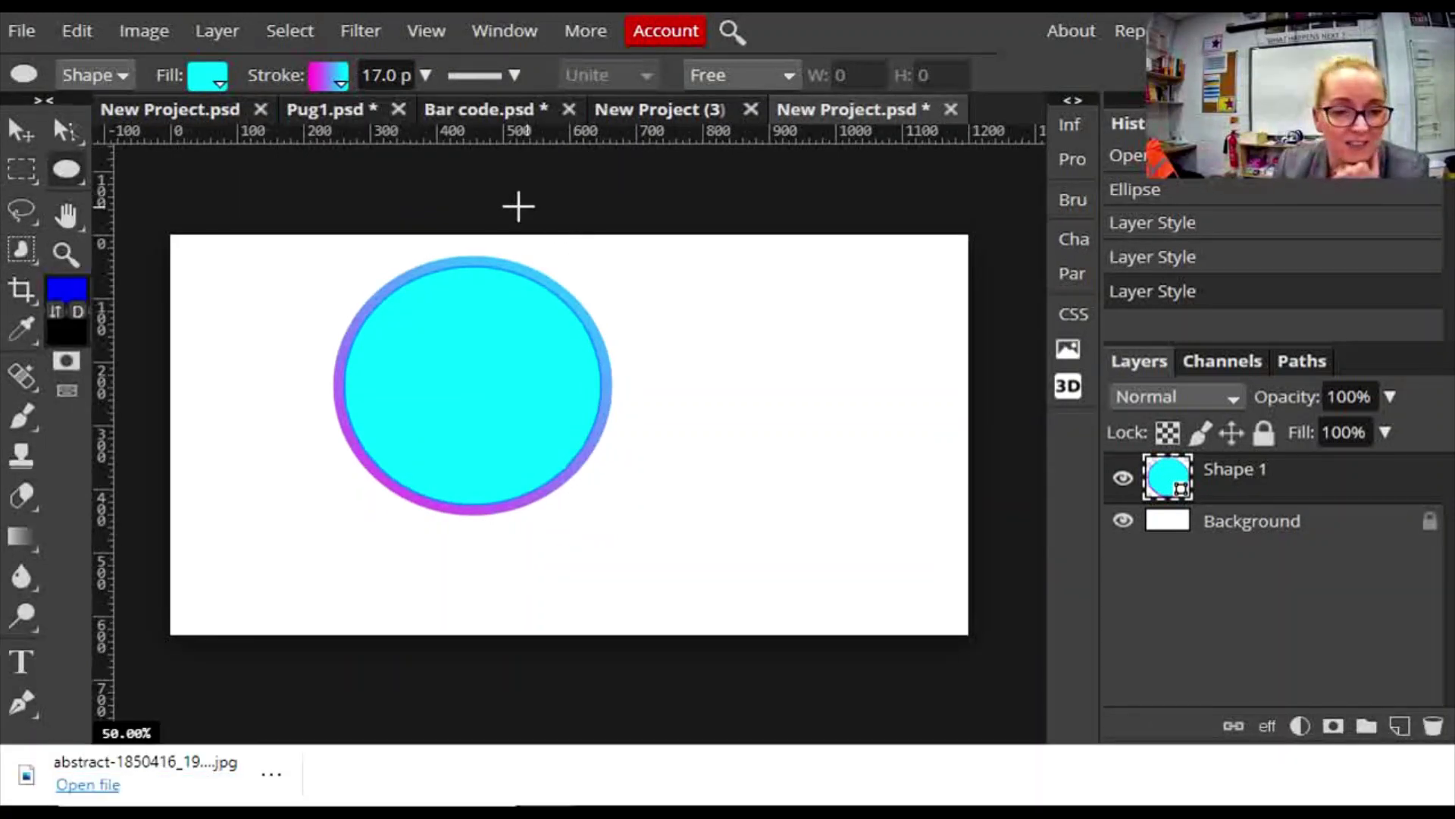
# Place abstract-1850416_1920 from Downloads as a new layer above the circle.
pyautogui.click(17, 31)
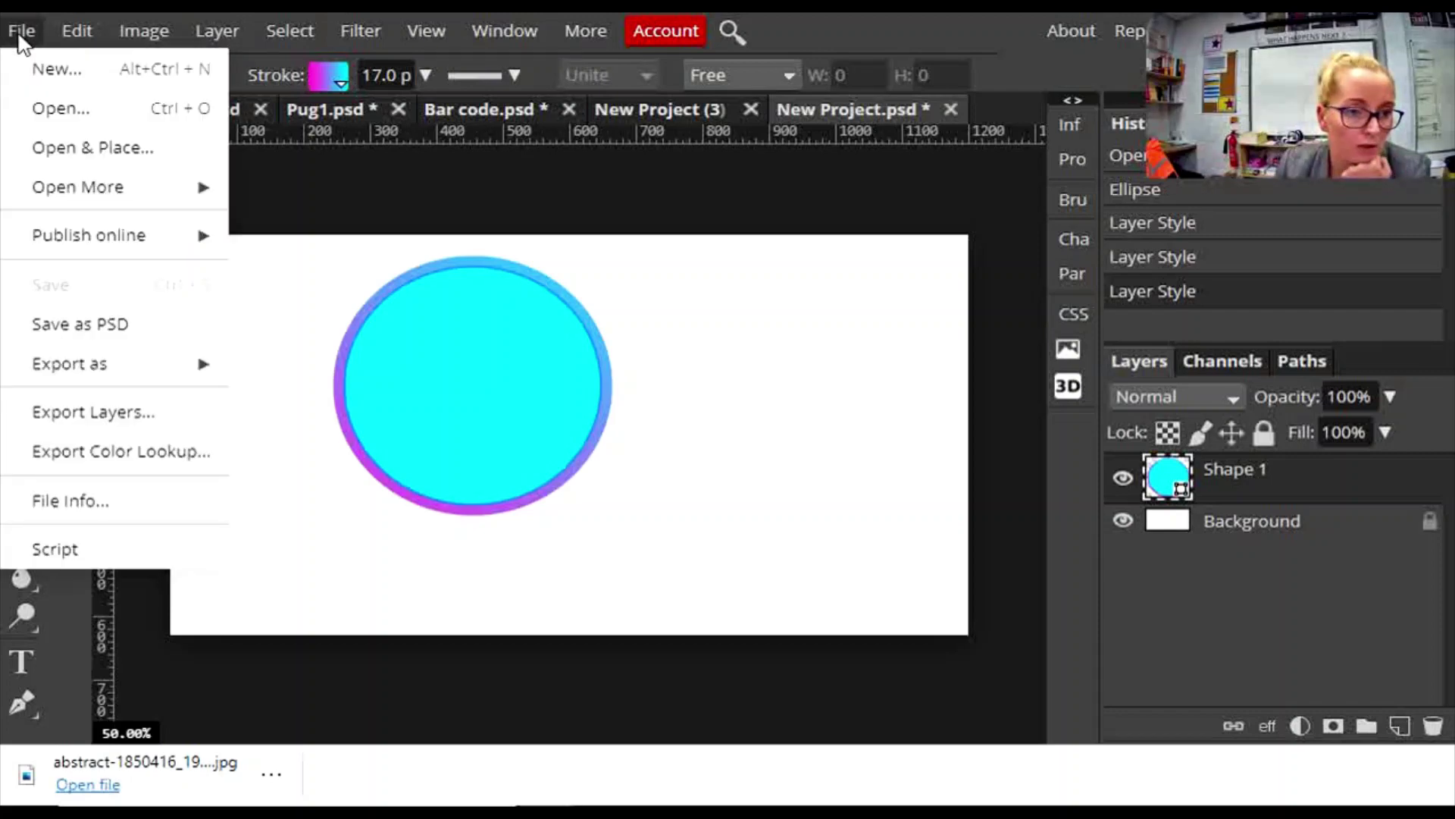
pyautogui.click(90, 140)
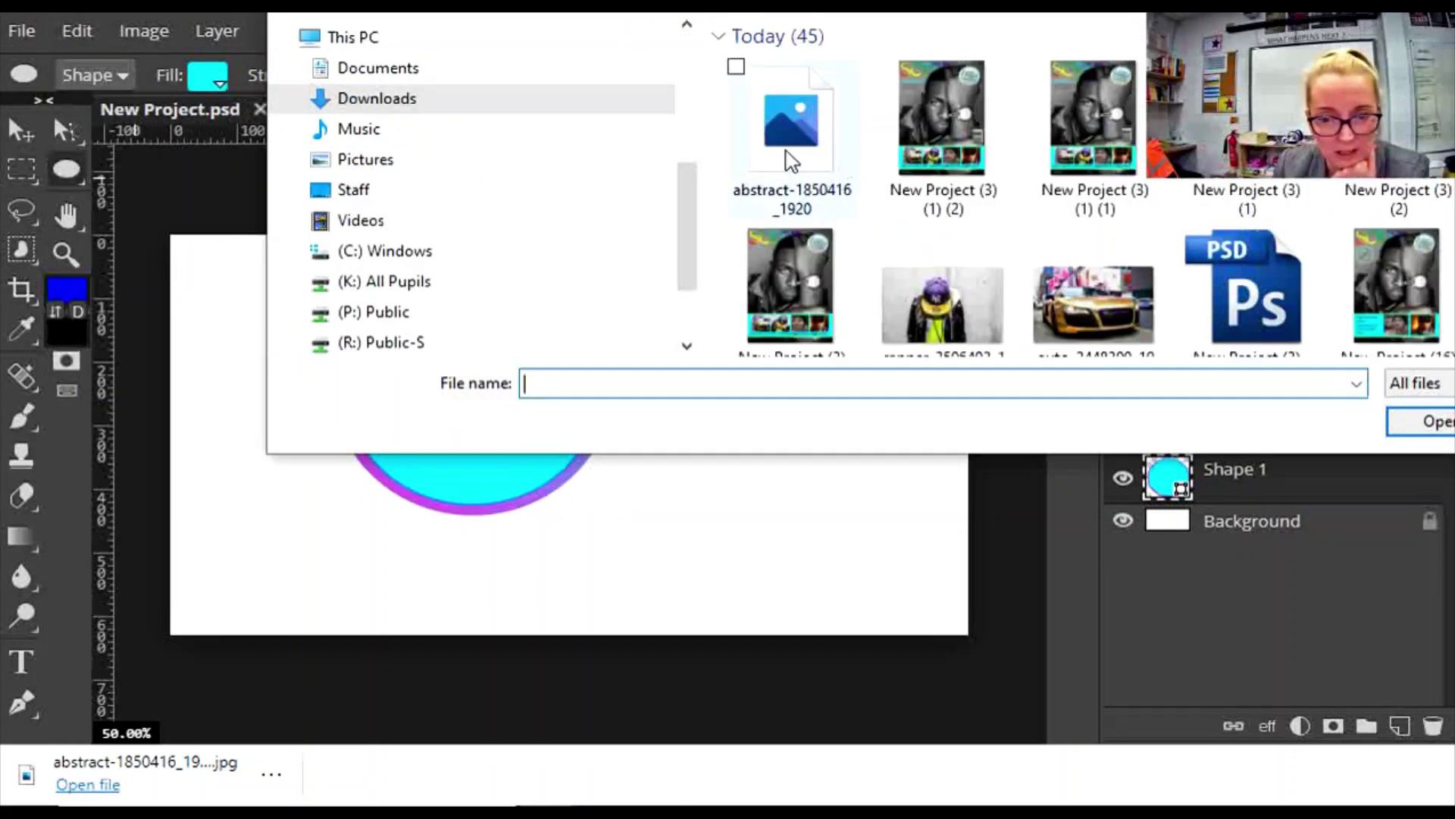
pyautogui.doubleClick(793, 137)
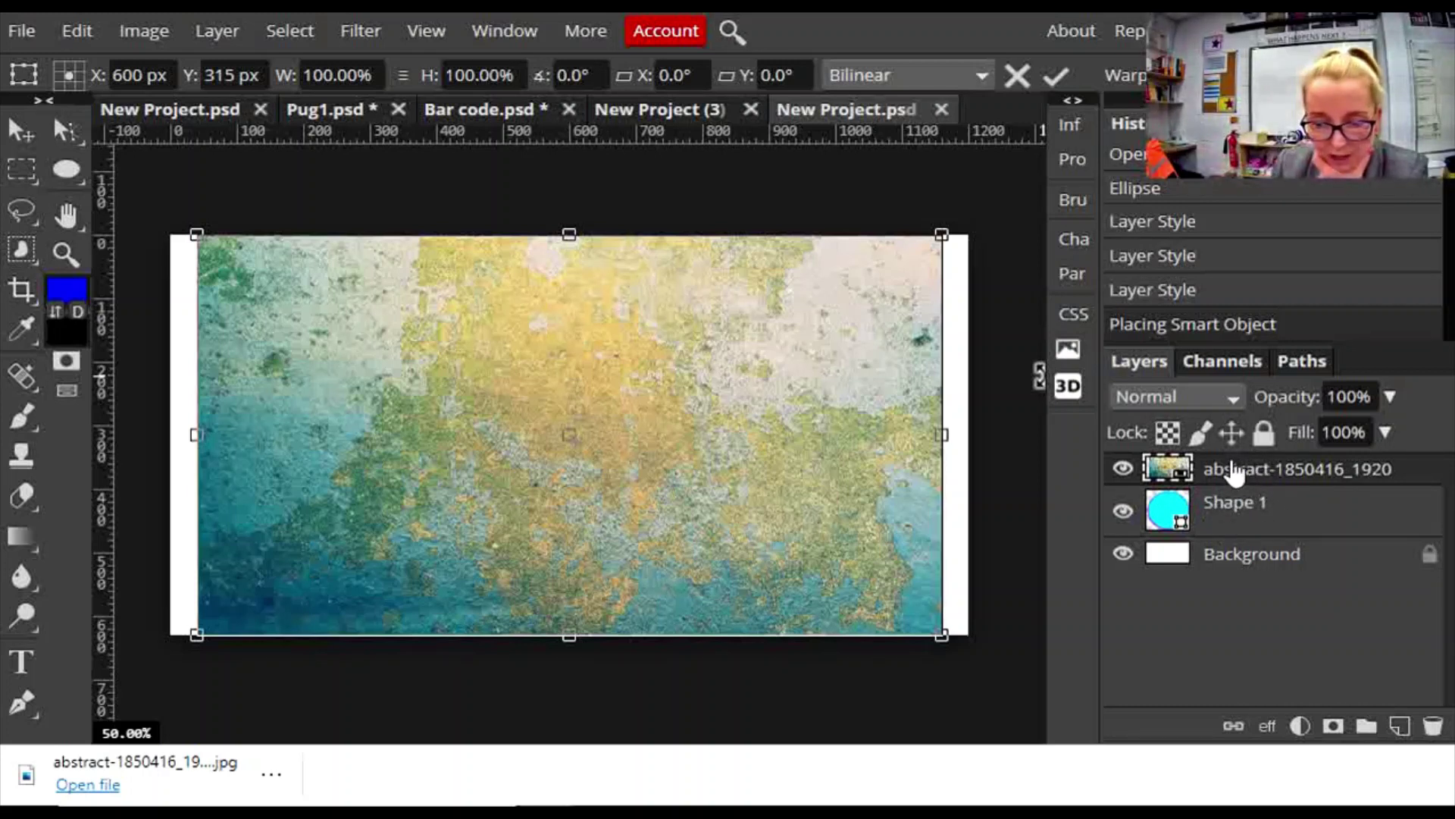
# Duplicate Shape 1 and clip the abstract texture to the lower circle copy.
pyautogui.rightClick(1235, 472)
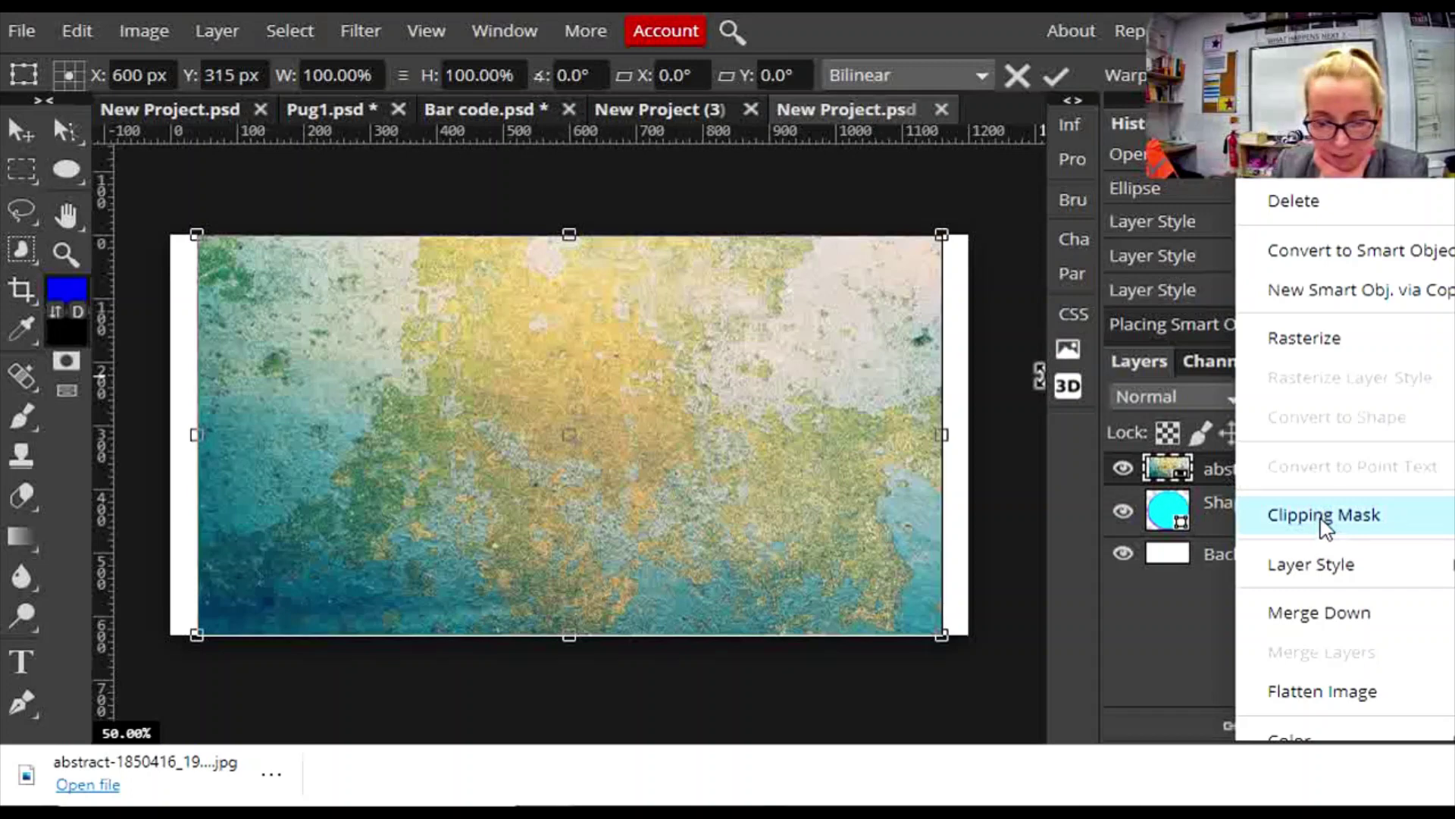
pyautogui.click(1322, 517)
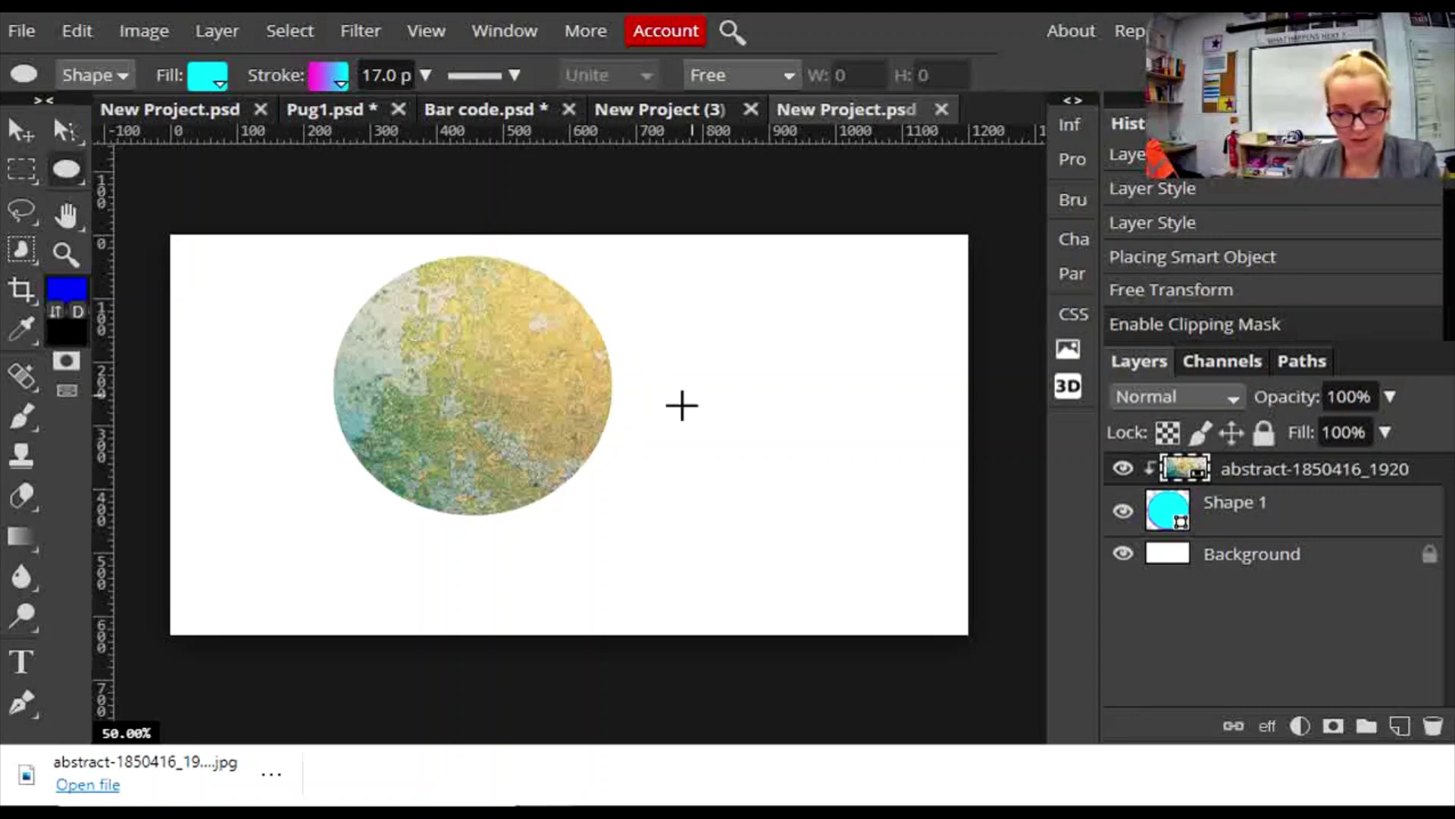
pyautogui.hotkey('ctrl', 'z')
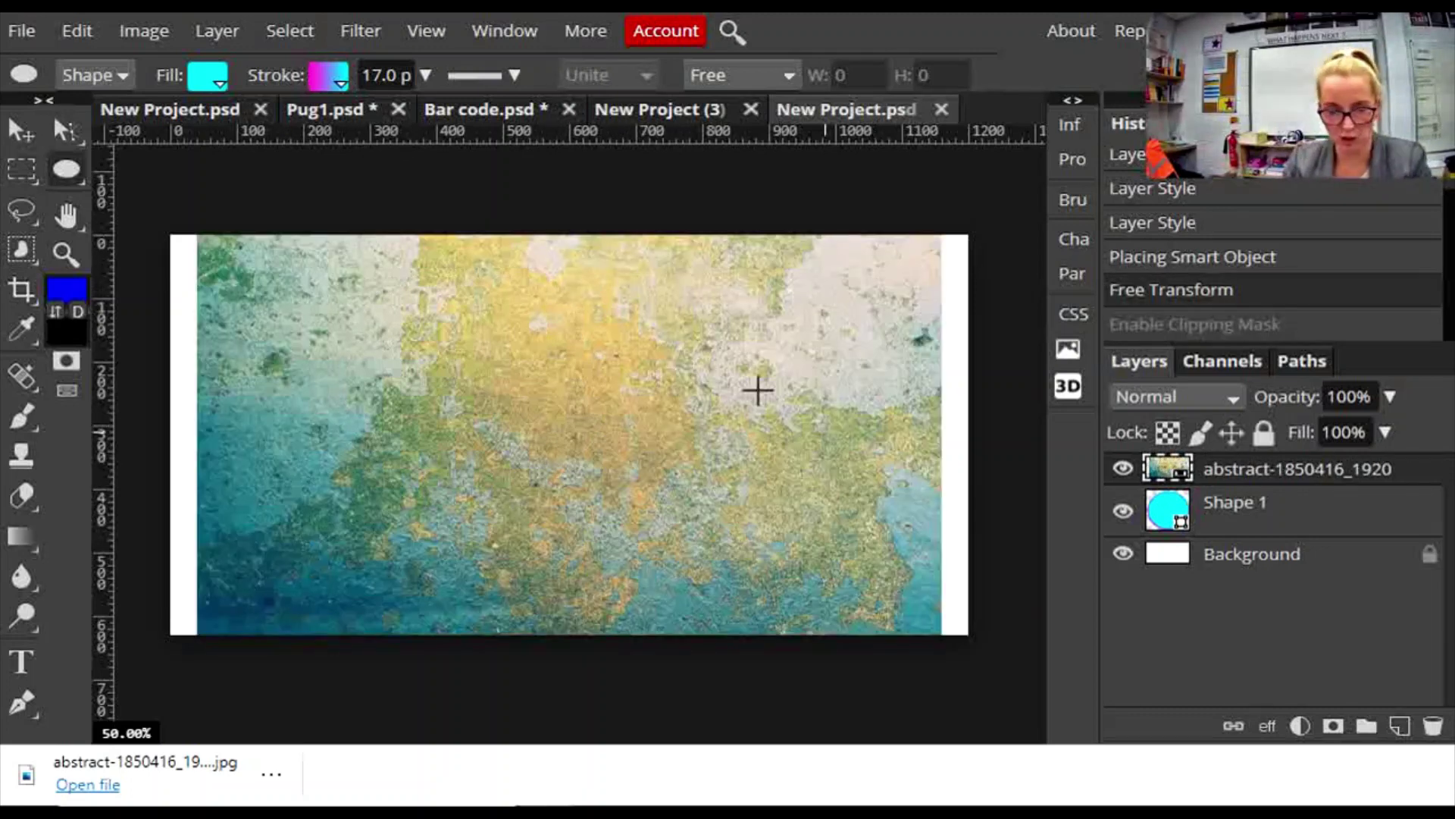
pyautogui.click(1301, 513)
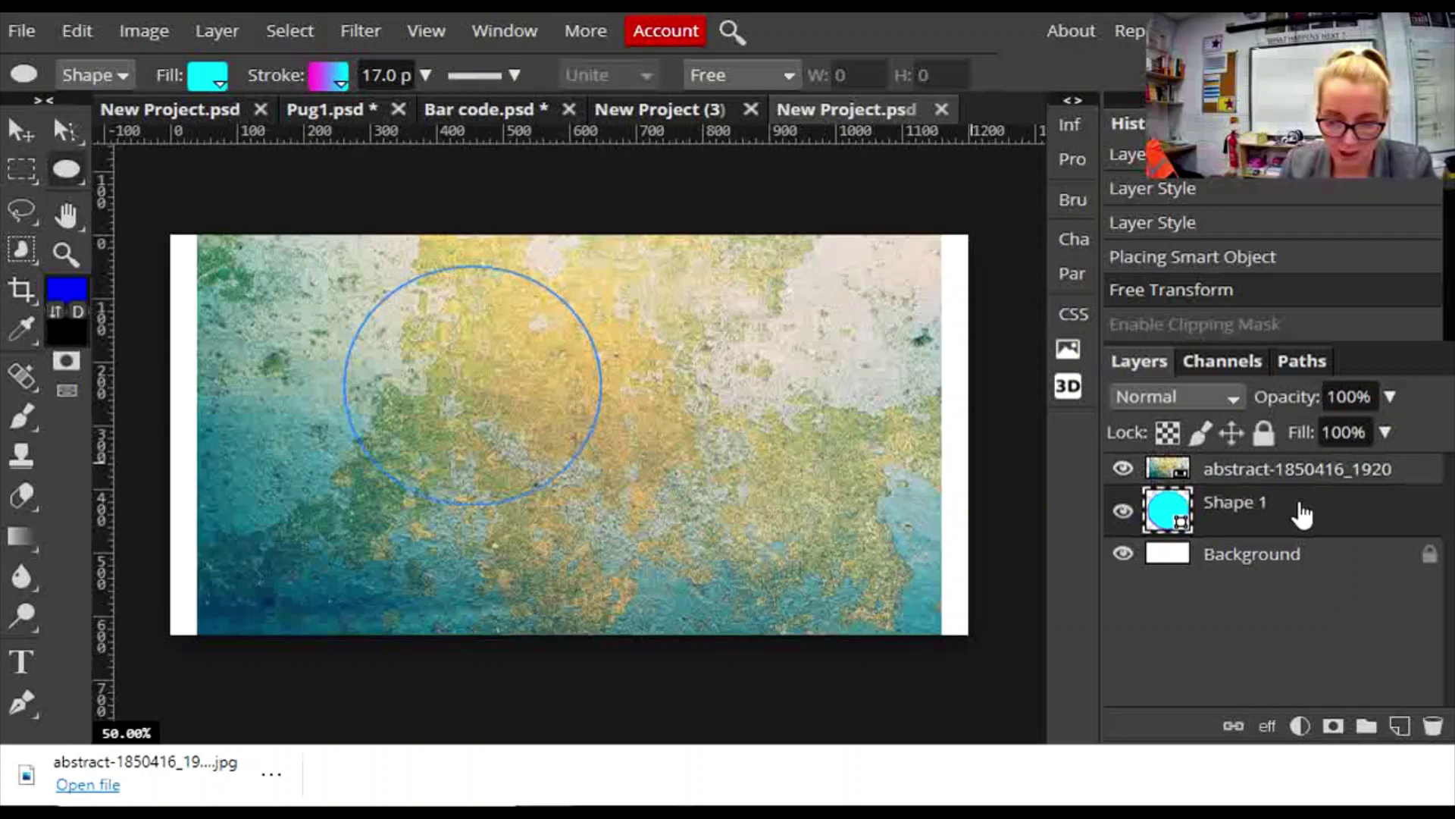
pyautogui.click(238, 39)
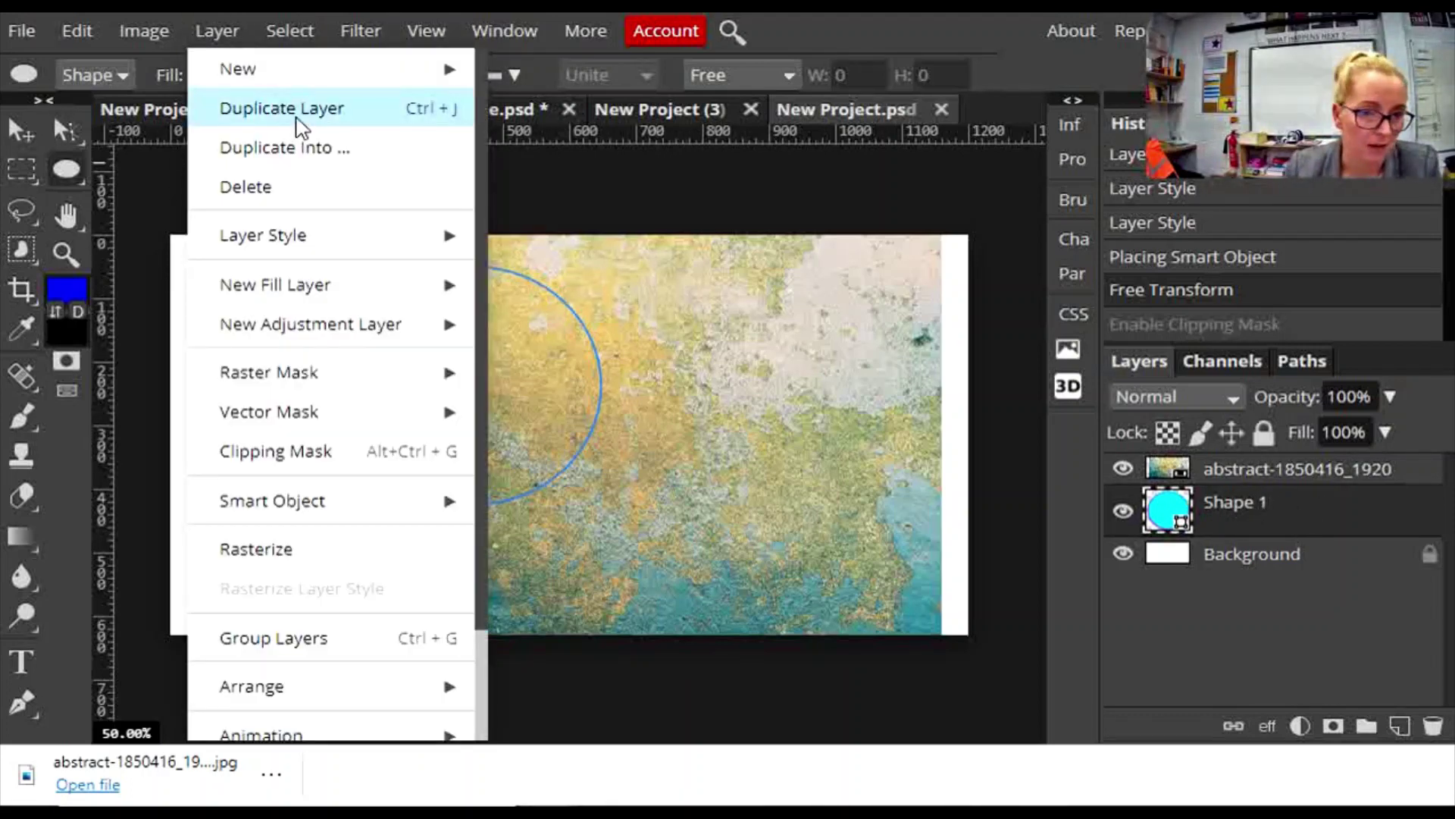
pyautogui.click(305, 115)
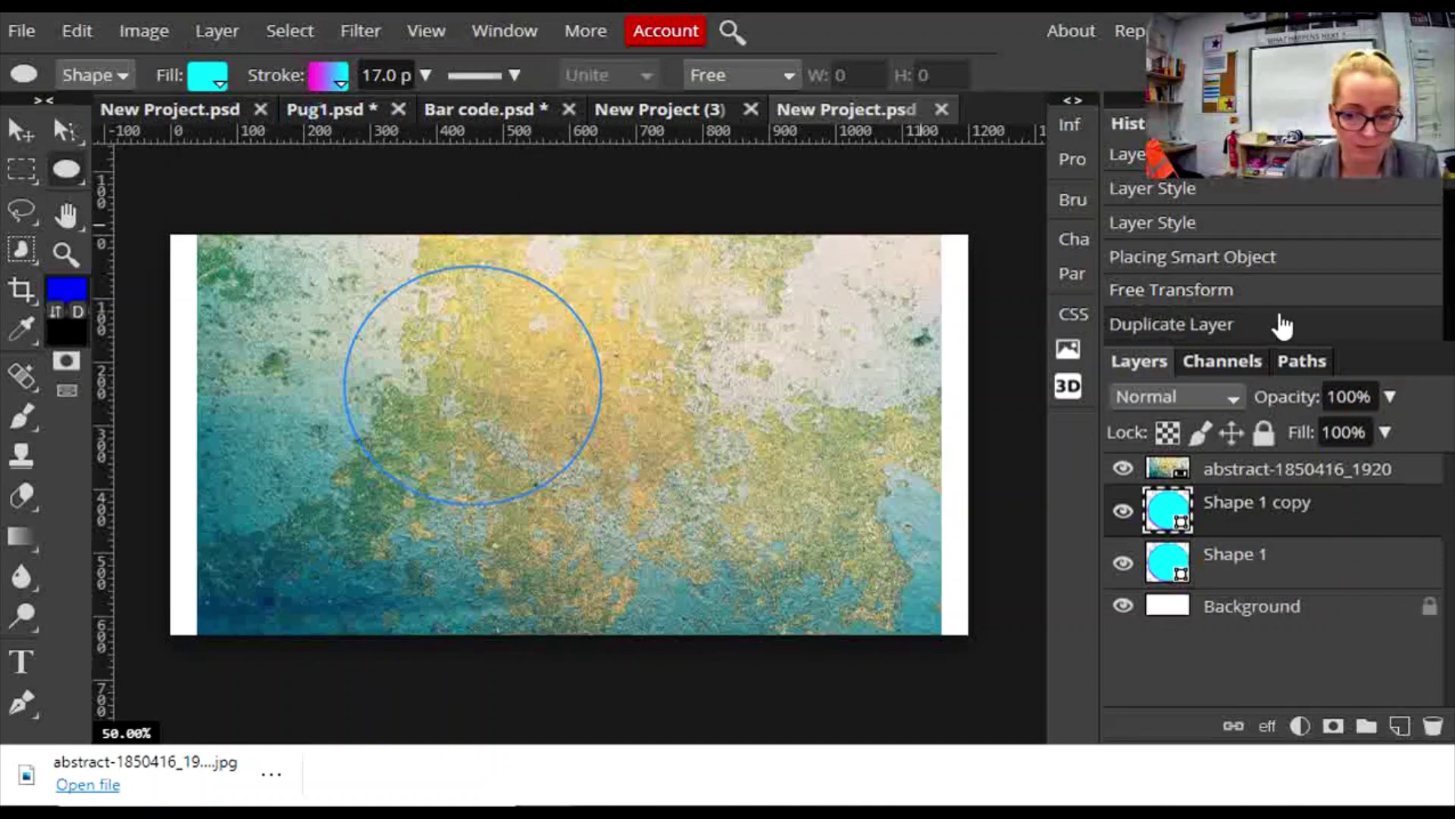
pyautogui.moveTo(1273, 476); pyautogui.dragTo(1273, 532)
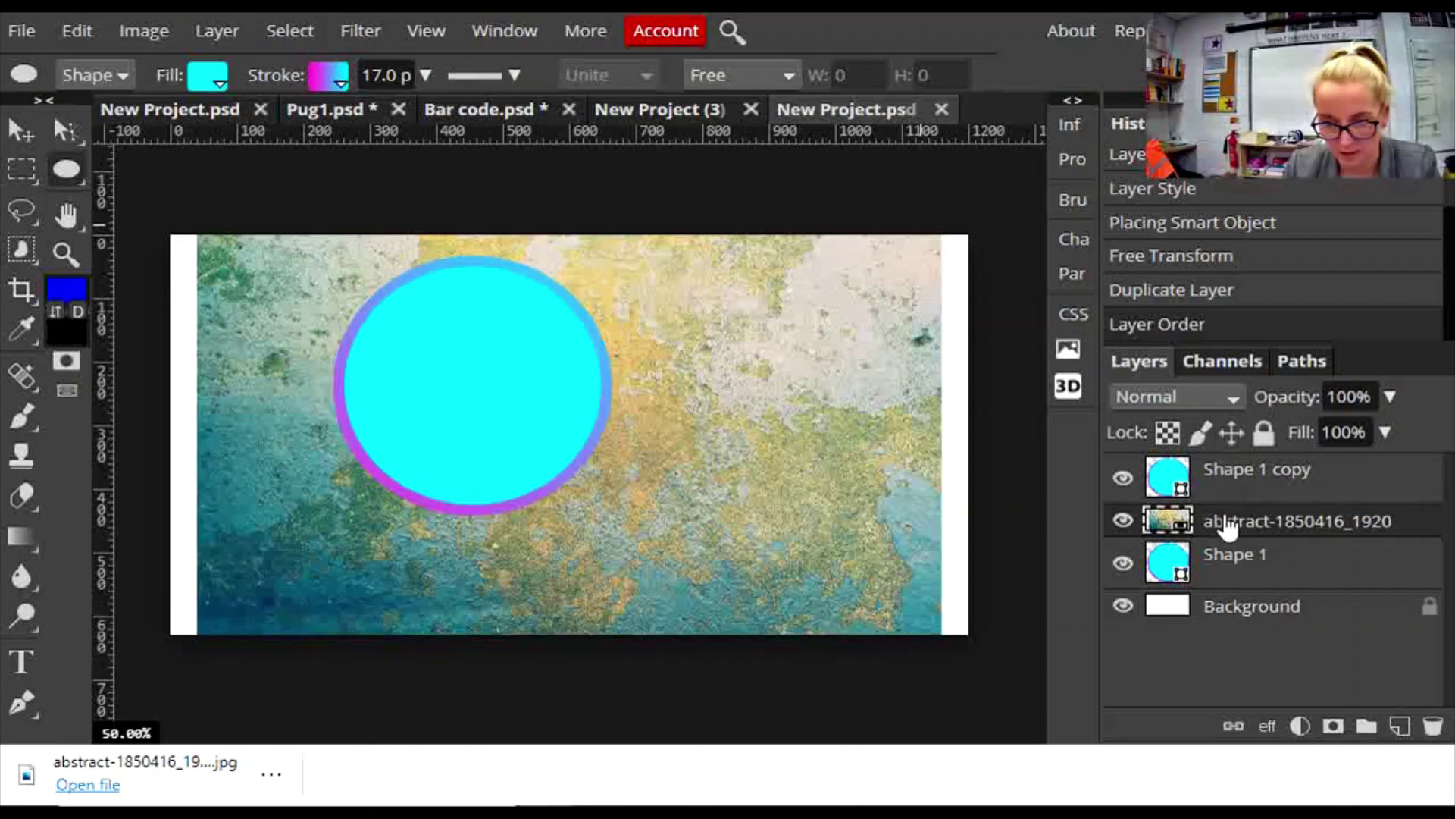
pyautogui.rightClick(1228, 526)
pyautogui.click(1289, 514)
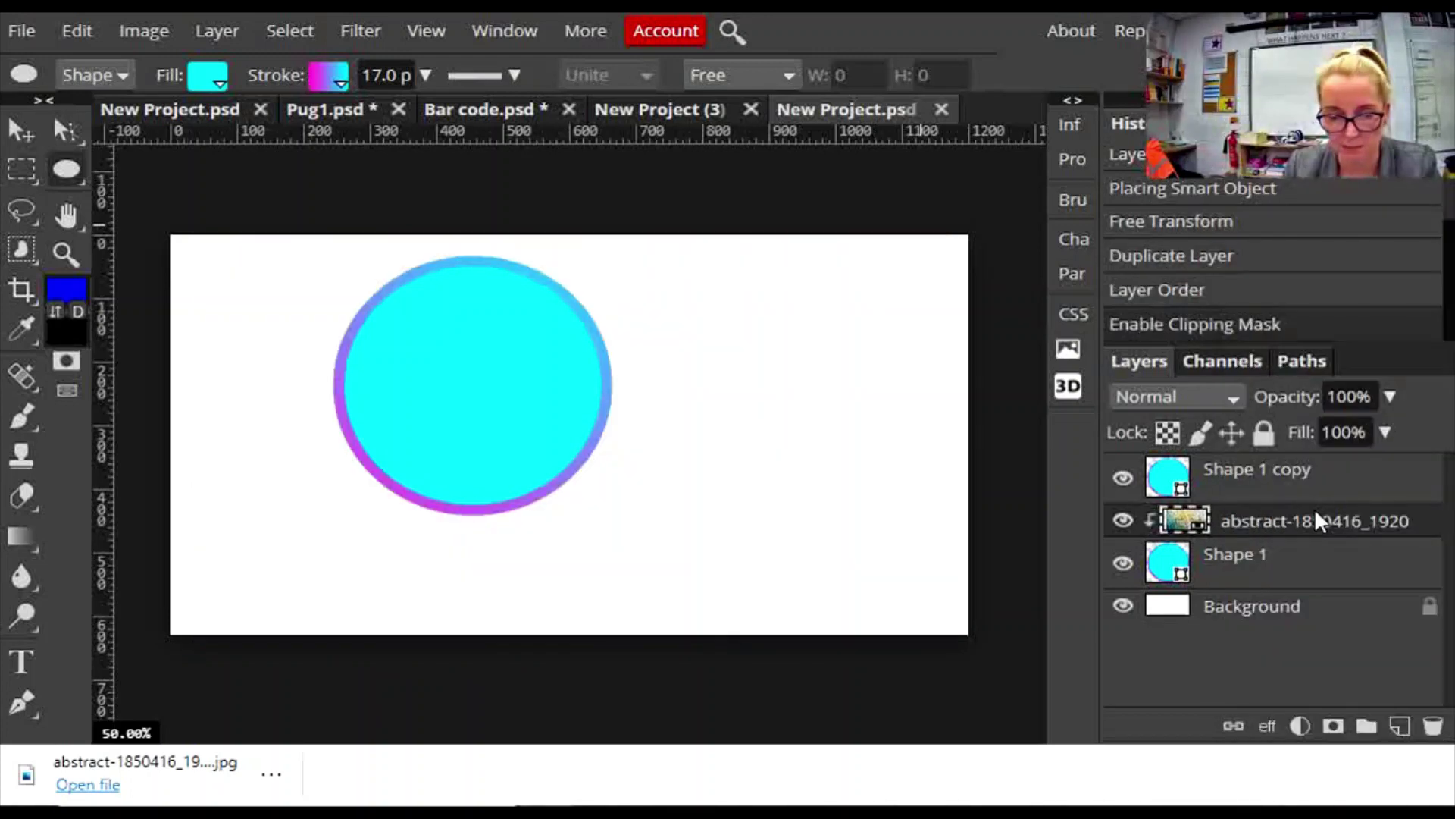
# Set the top circle copy to No Fill so the texture shows inside the outline.
pyautogui.click(1289, 482)
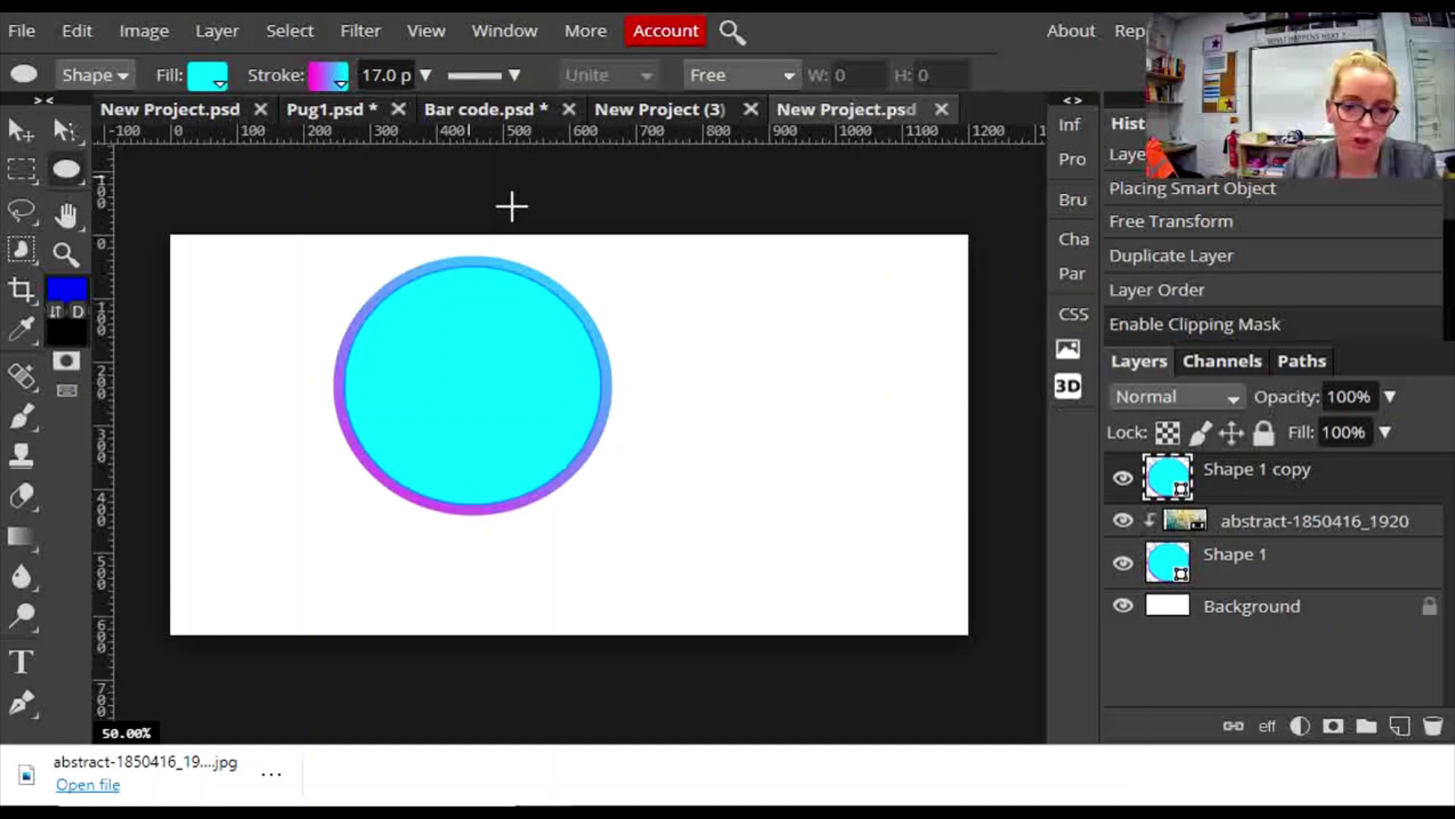
pyautogui.click(210, 74)
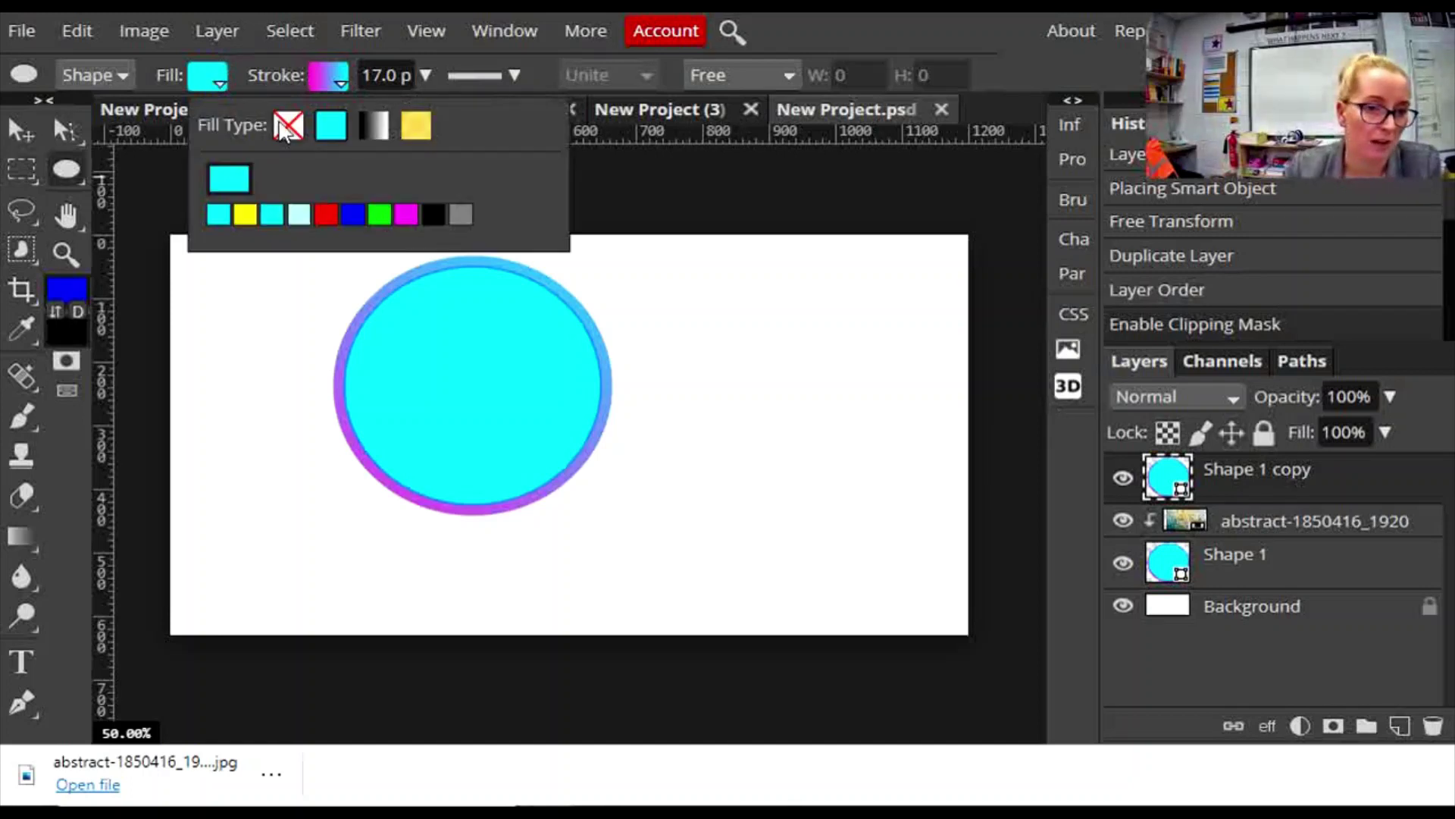
pyautogui.click(288, 125)
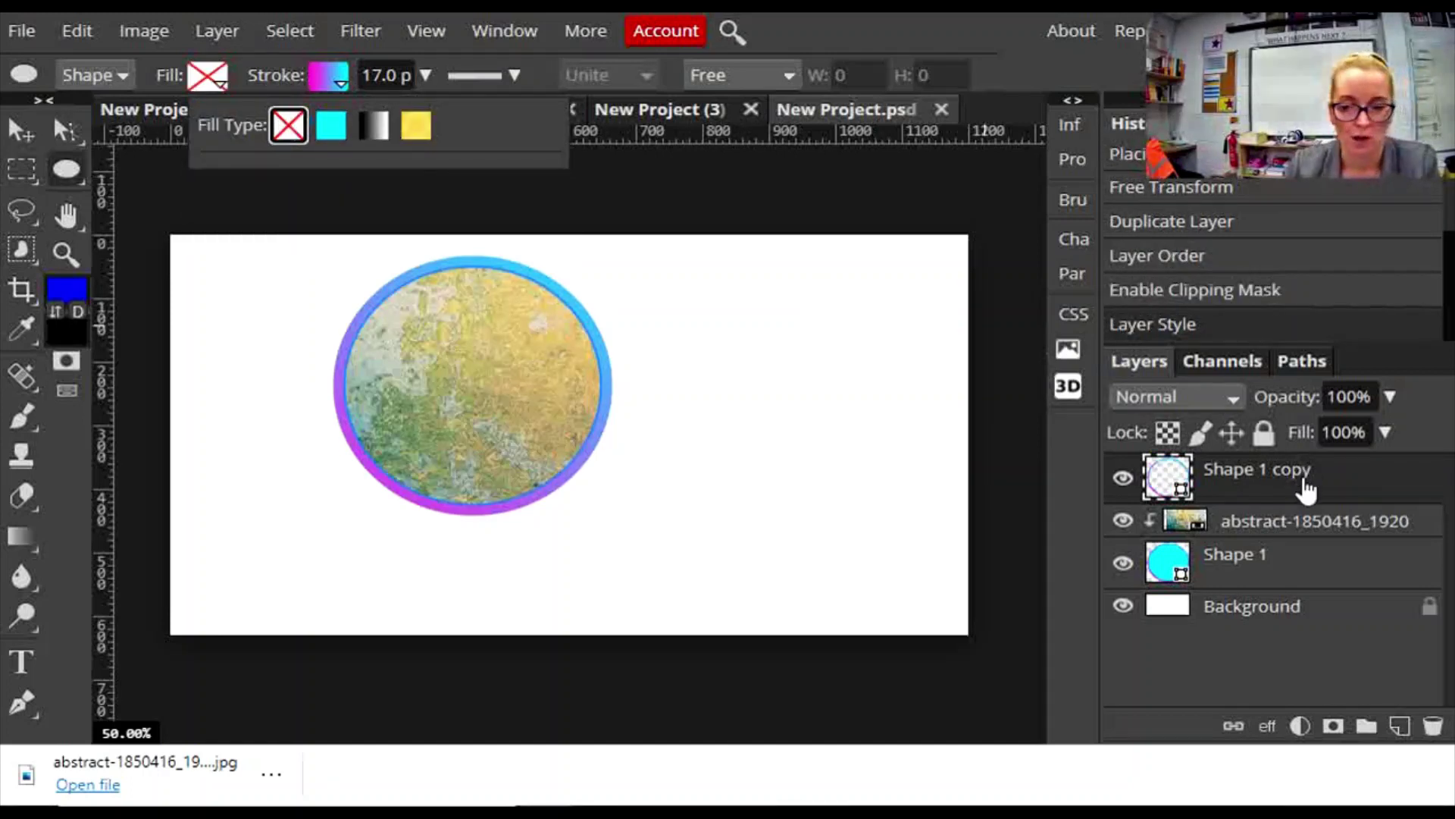
pyautogui.click(1228, 520)
# Add a text box over the circle reading 'Free!'.
pyautogui.press('t')
pyautogui.moveTo(367, 321); pyautogui.dragTo(582, 442)
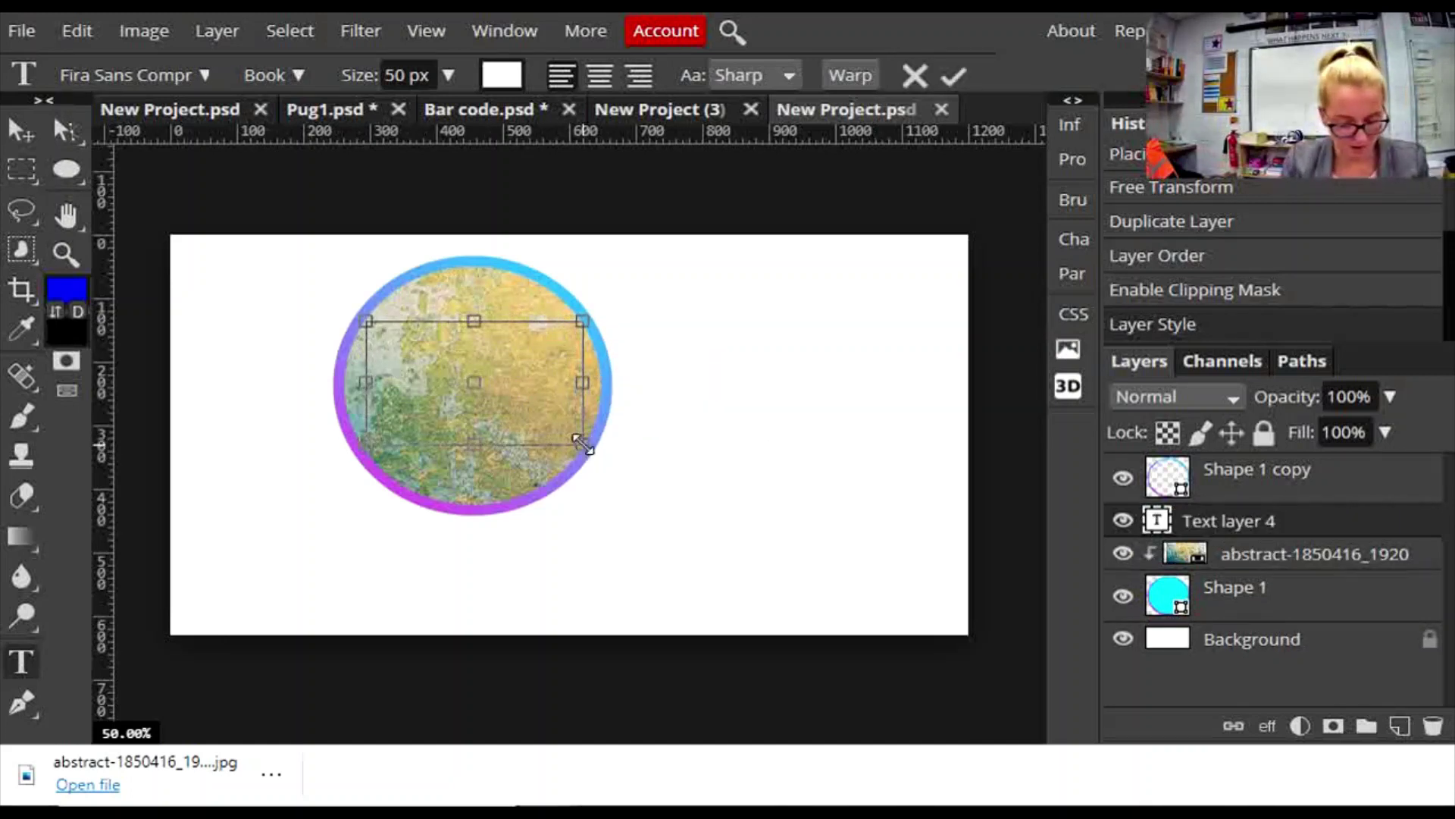
pyautogui.write('Free')
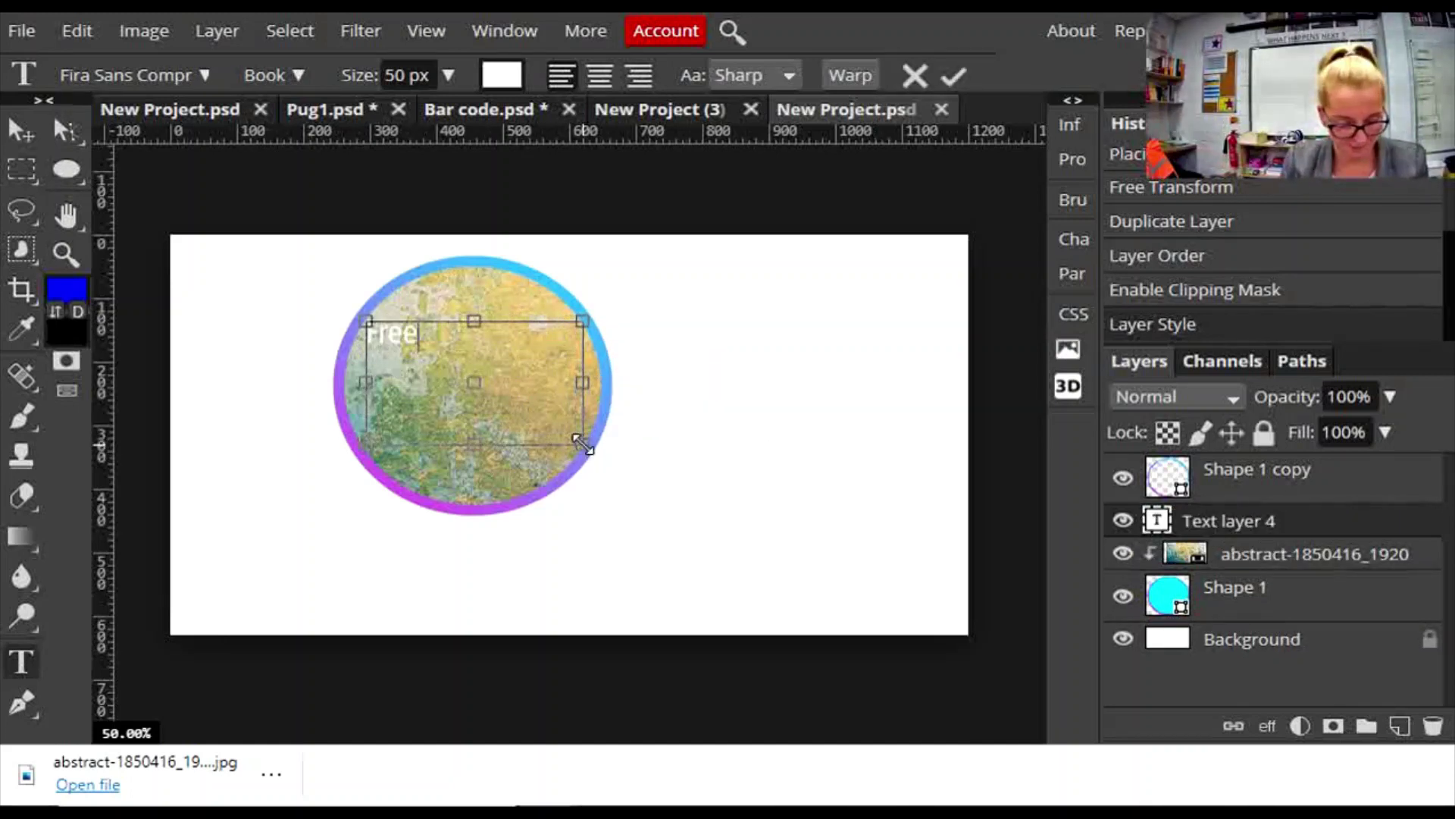
pyautogui.write('!')
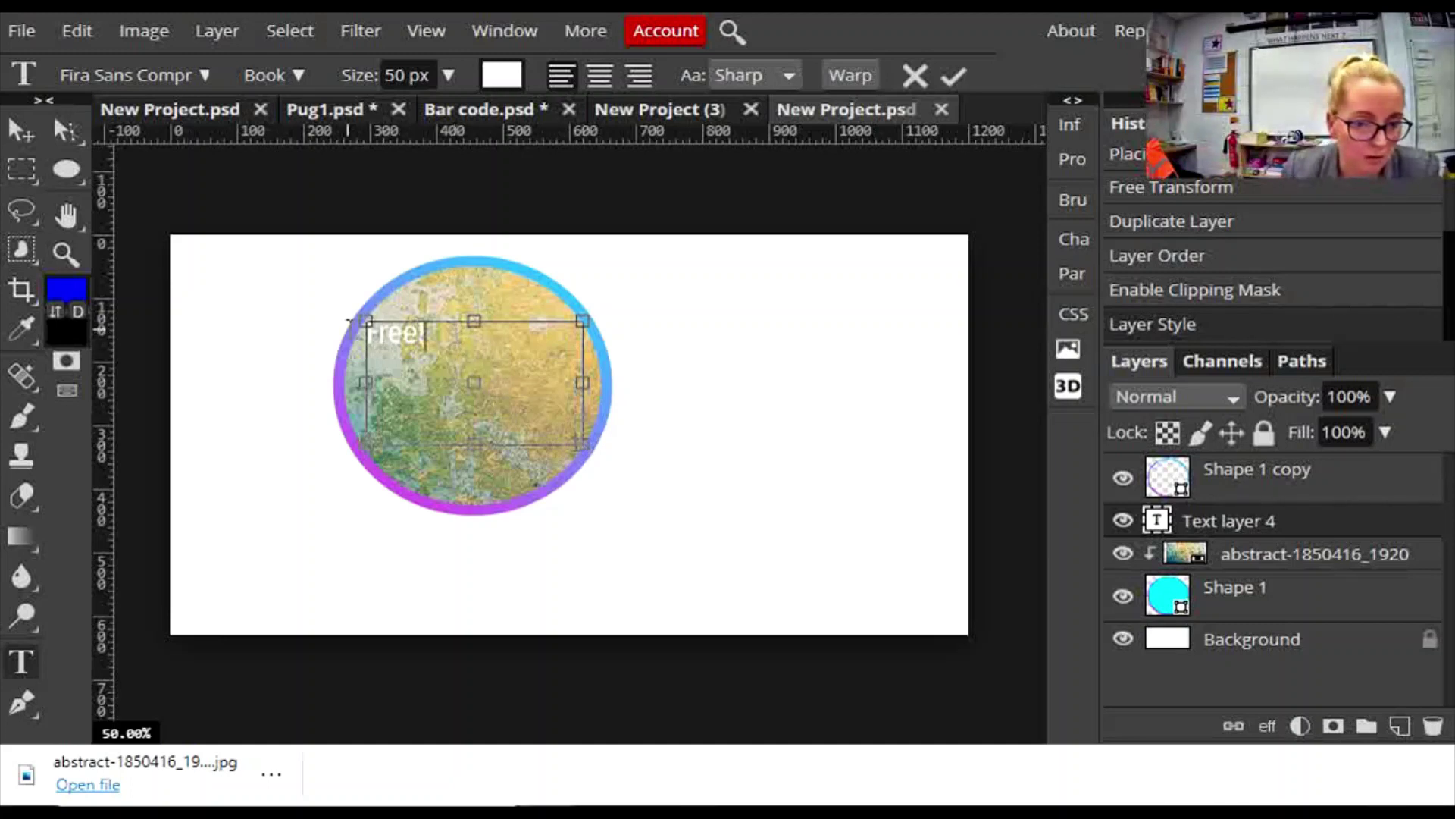
# Resize the Free! text to 200 px after trying 250 px.
pyautogui.moveTo(455, 332); pyautogui.dragTo(359, 328)
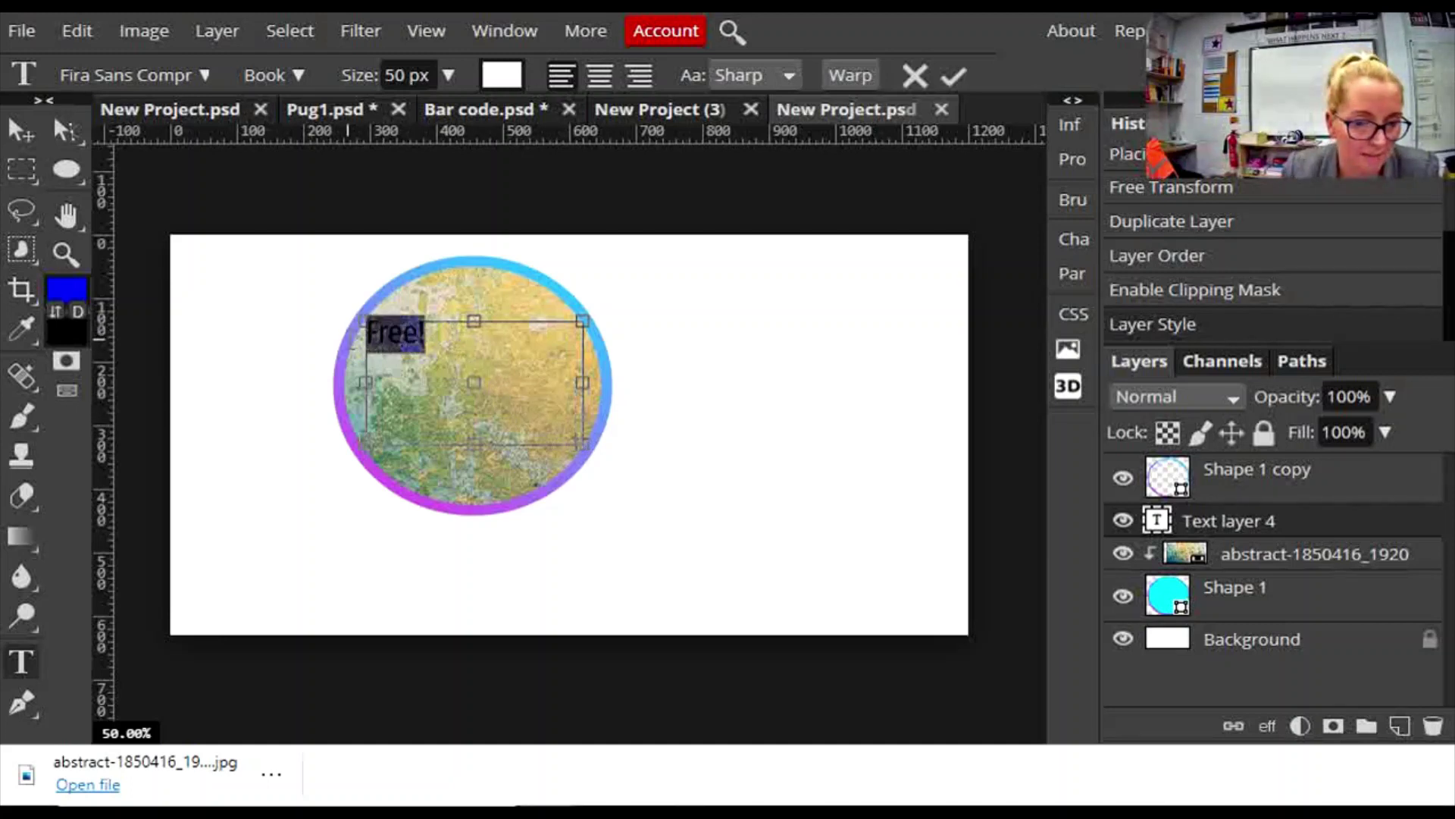
pyautogui.doubleClick(409, 81)
pyautogui.write('250')
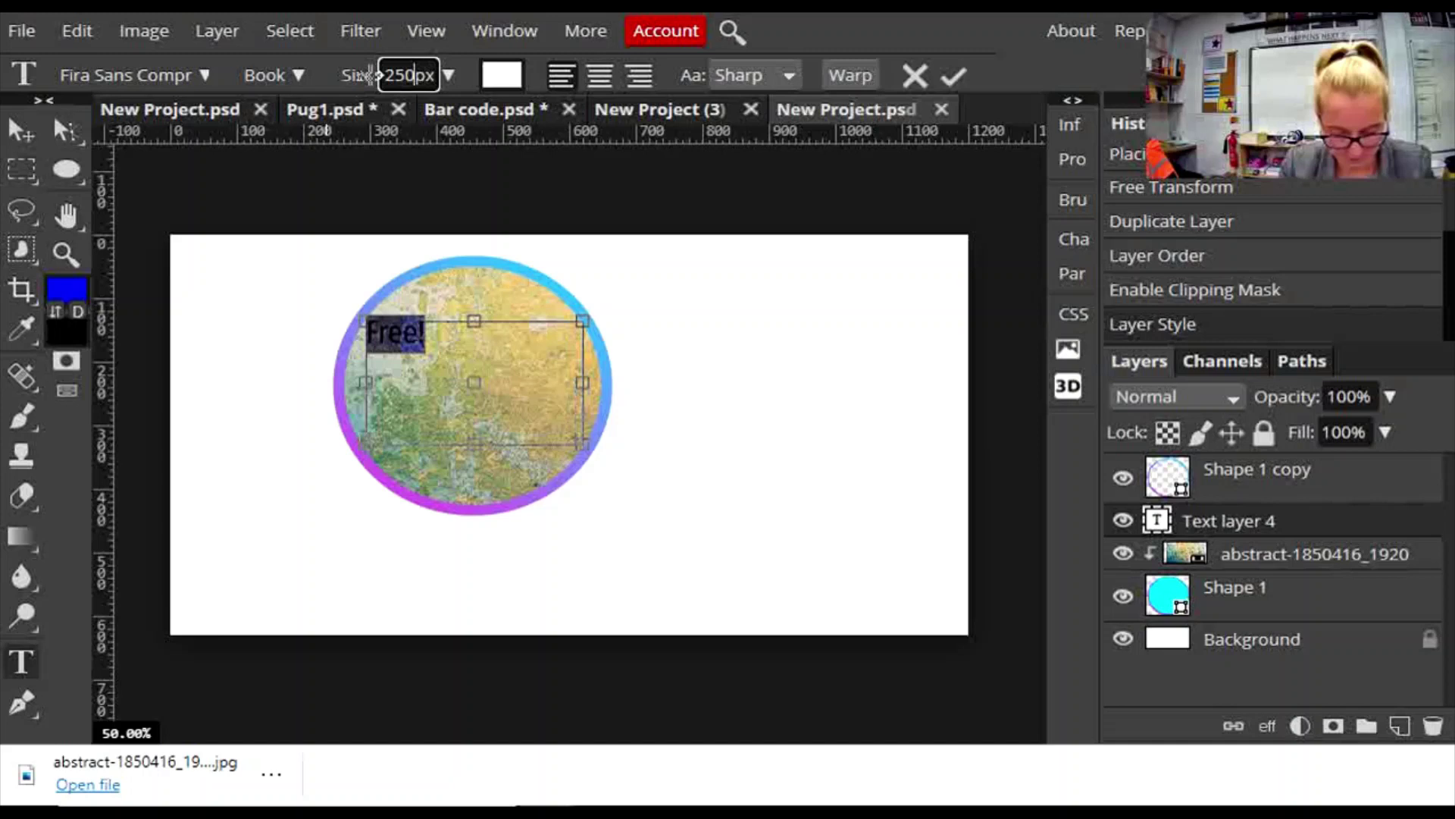
pyautogui.press('Return')
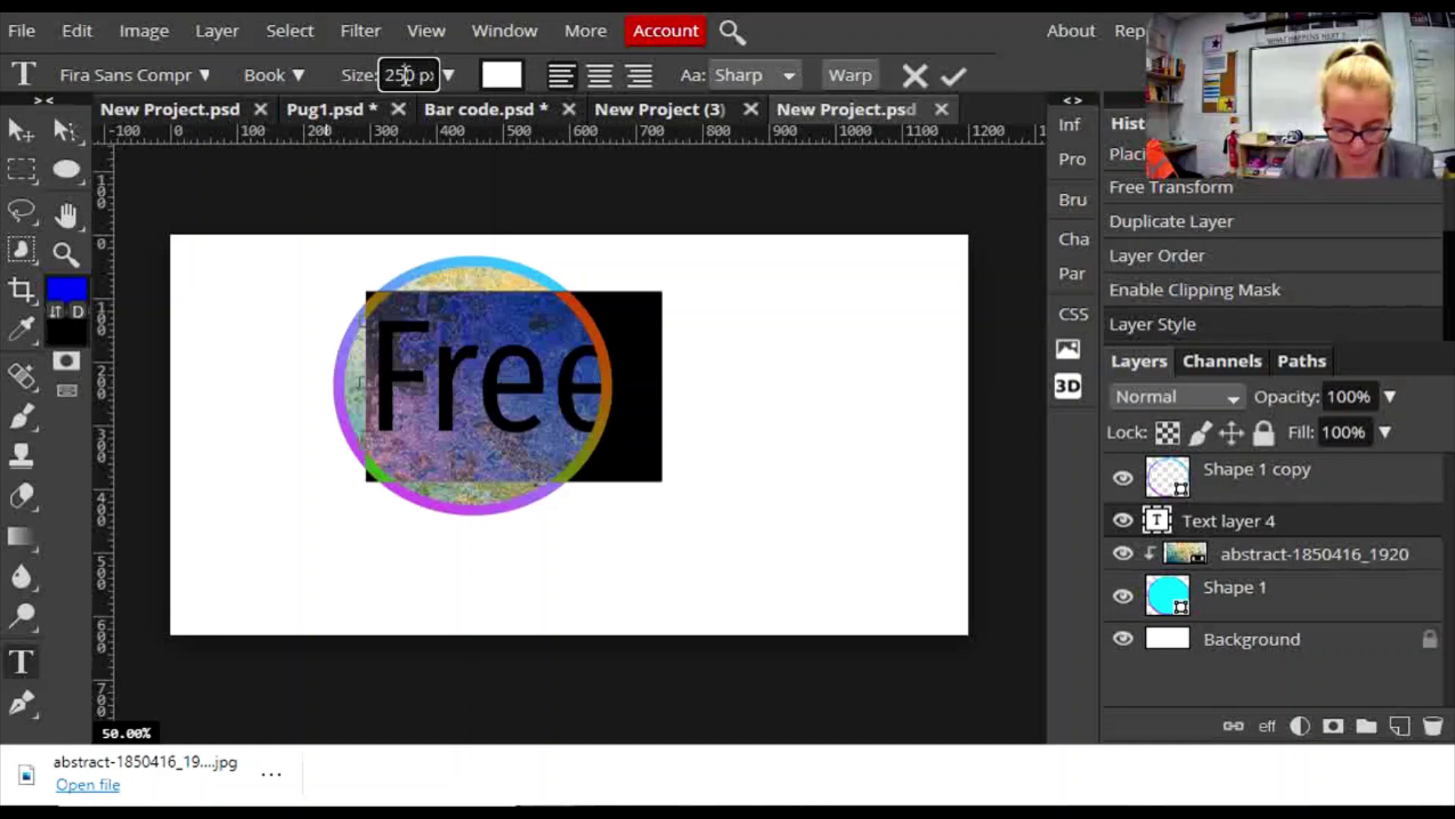
pyautogui.doubleClick(407, 74)
pyautogui.write('200')
pyautogui.press('Return')
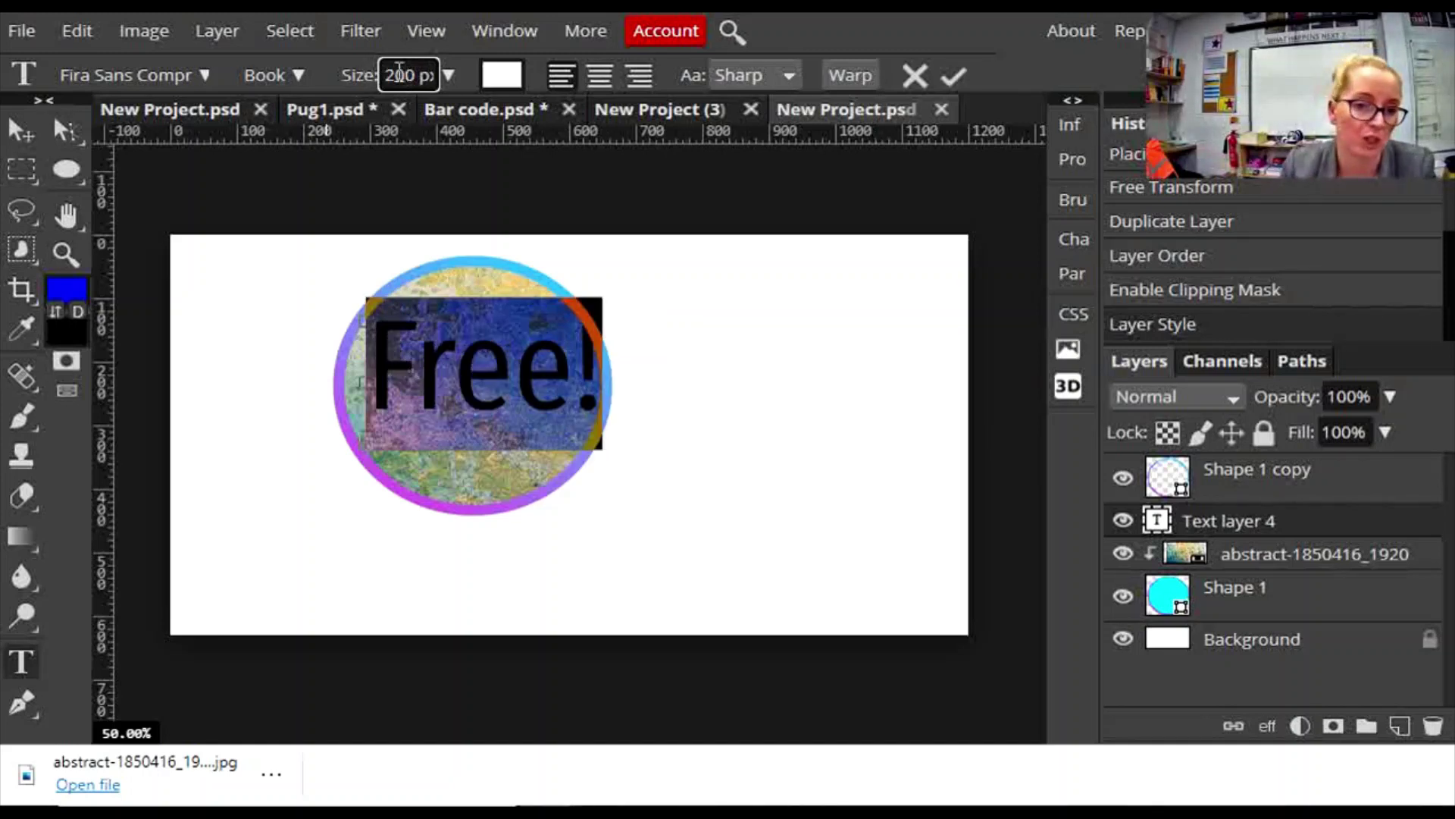
# Rotate the Free! text to about 19.6° and position it diagonally across the badge.
pyautogui.click(29, 134)
pyautogui.moveTo(490, 370); pyautogui.dragTo(473, 401)
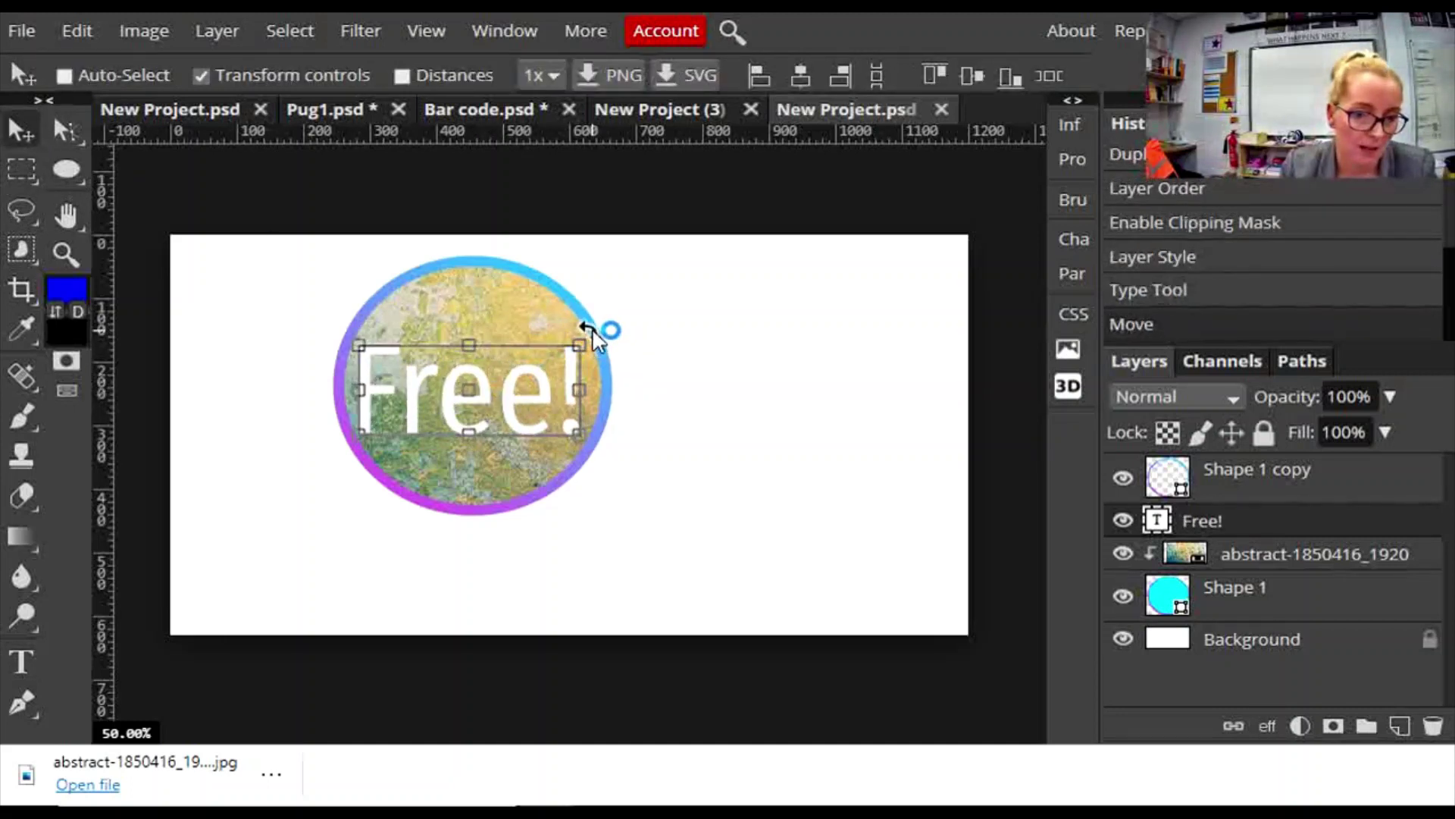
pyautogui.moveTo(592, 329); pyautogui.dragTo(607, 375)
pyautogui.moveTo(473, 403); pyautogui.dragTo(489, 403)
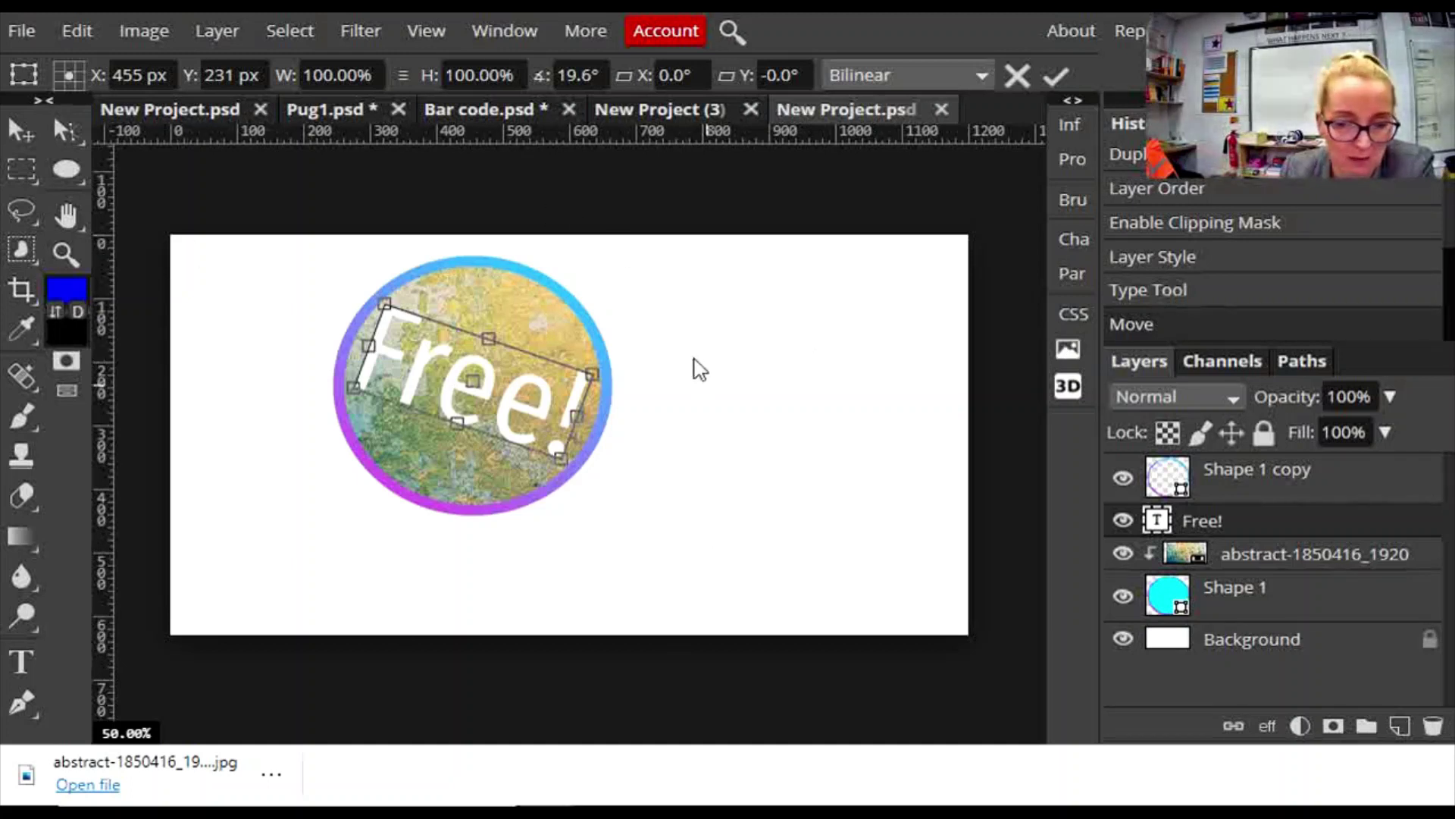
# Delete the white Background layer and crop the canvas tightly around the badge.
pyautogui.click(1251, 639)
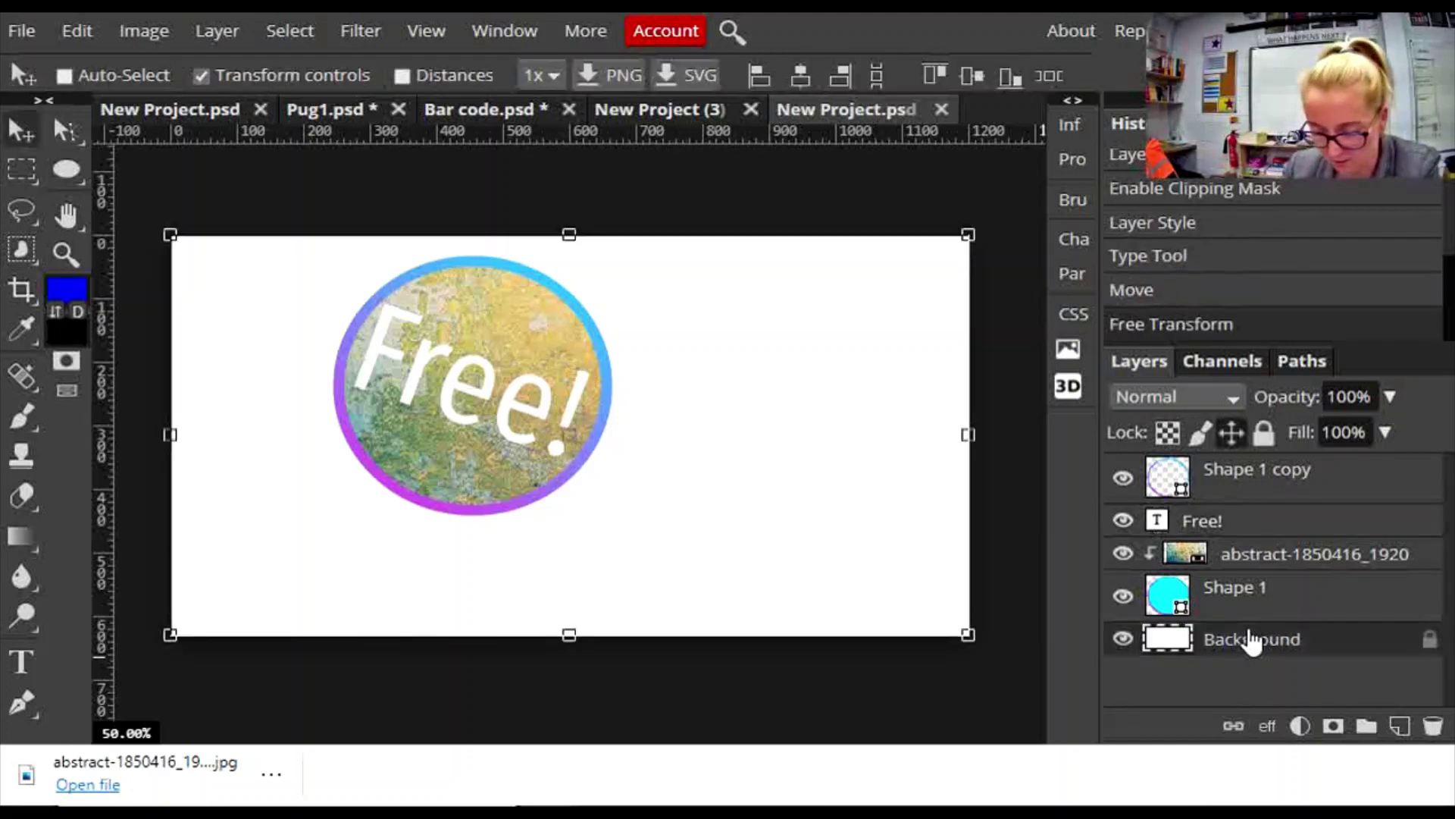
pyautogui.press('Delete')
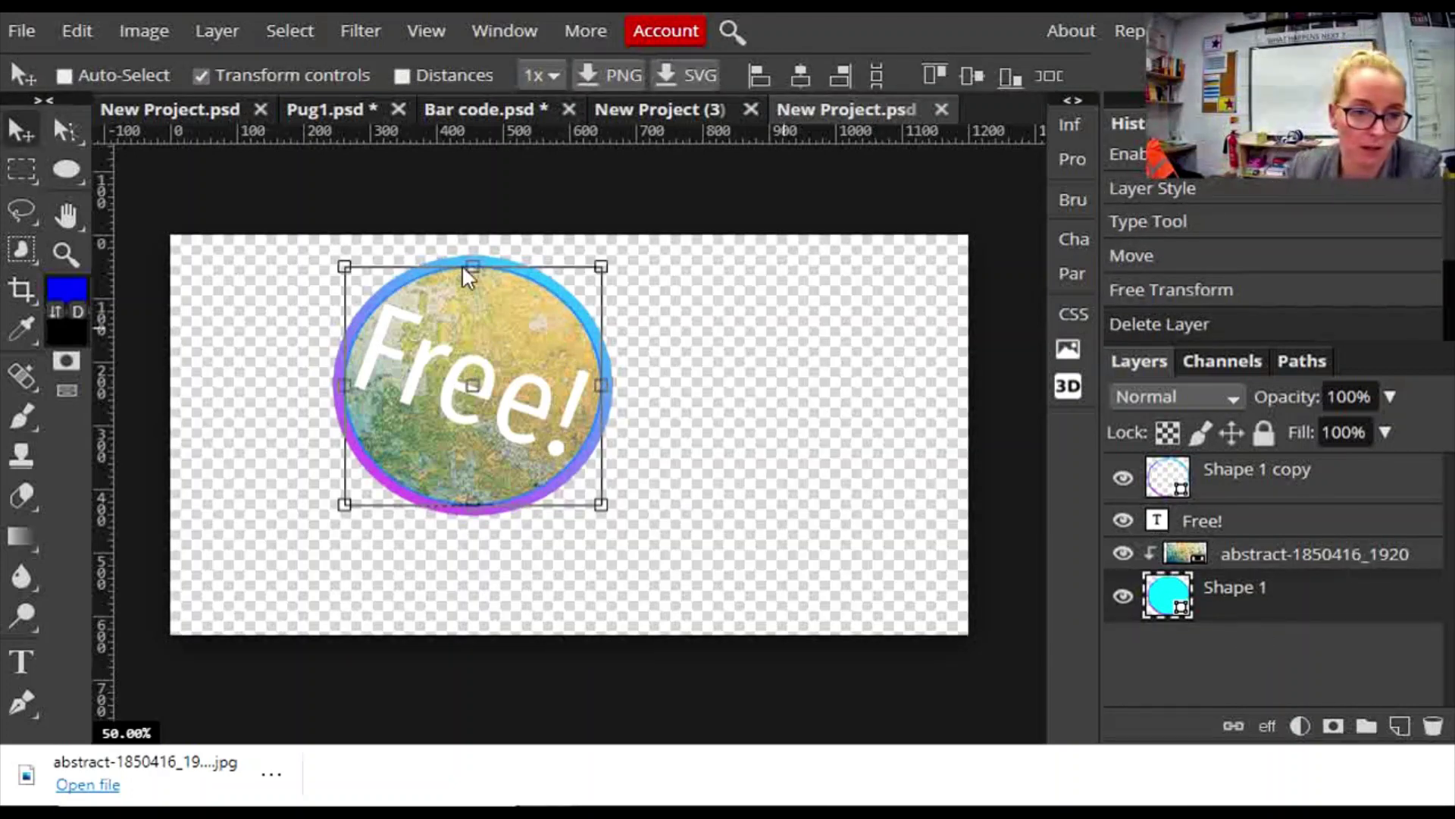
pyautogui.click(21, 289)
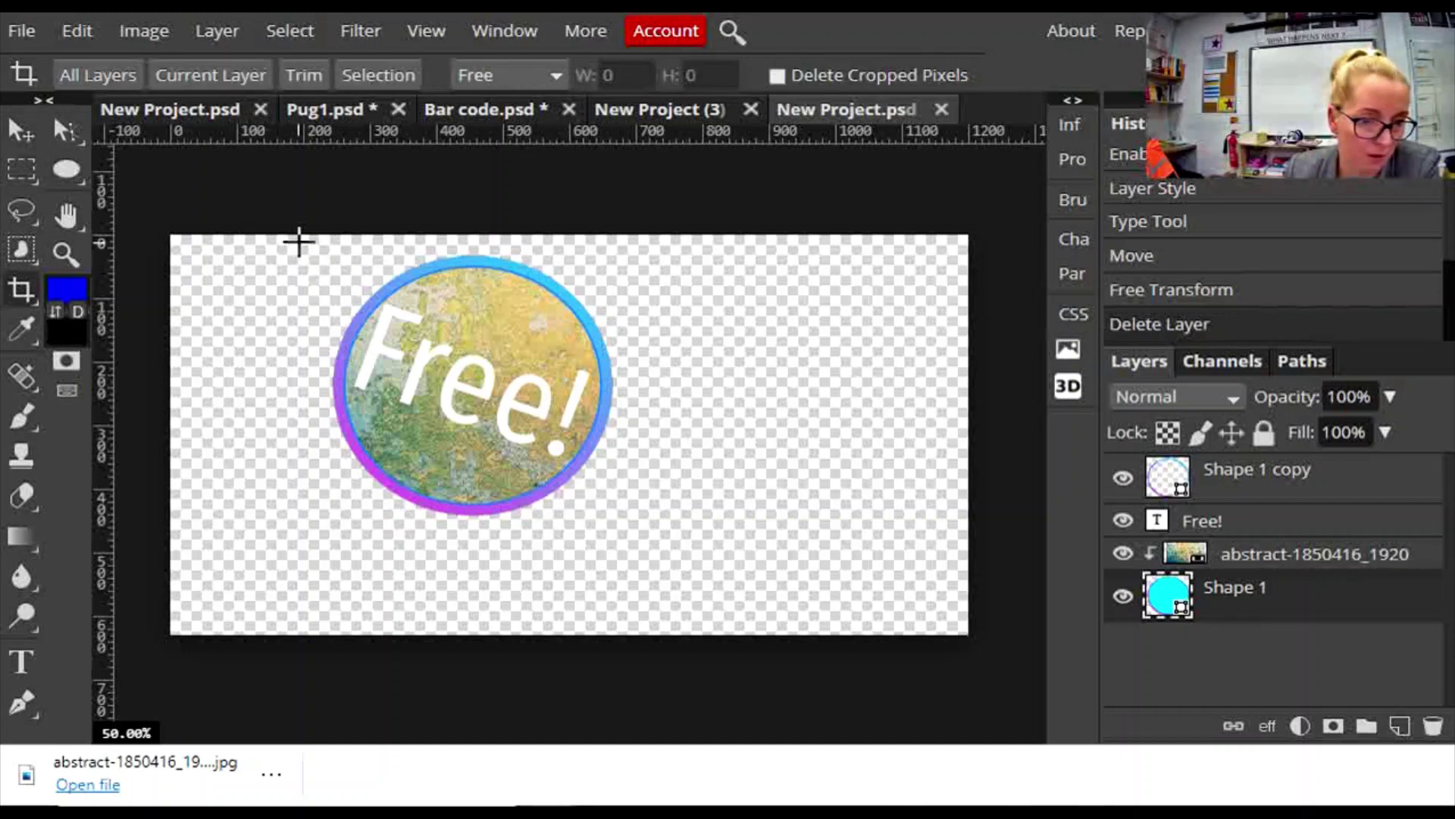
pyautogui.moveTo(304, 235); pyautogui.dragTo(642, 549)
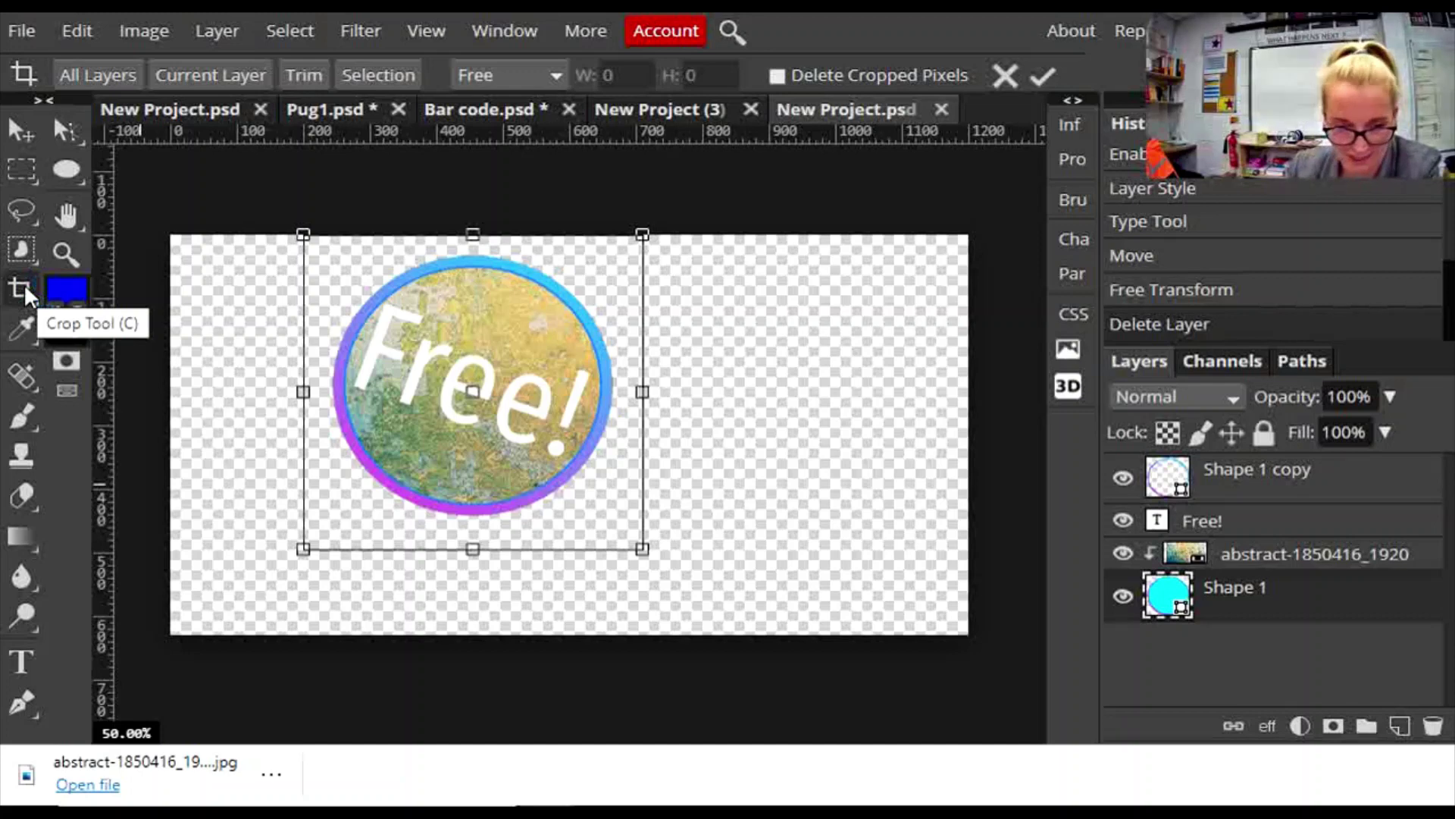
pyautogui.press('Return')
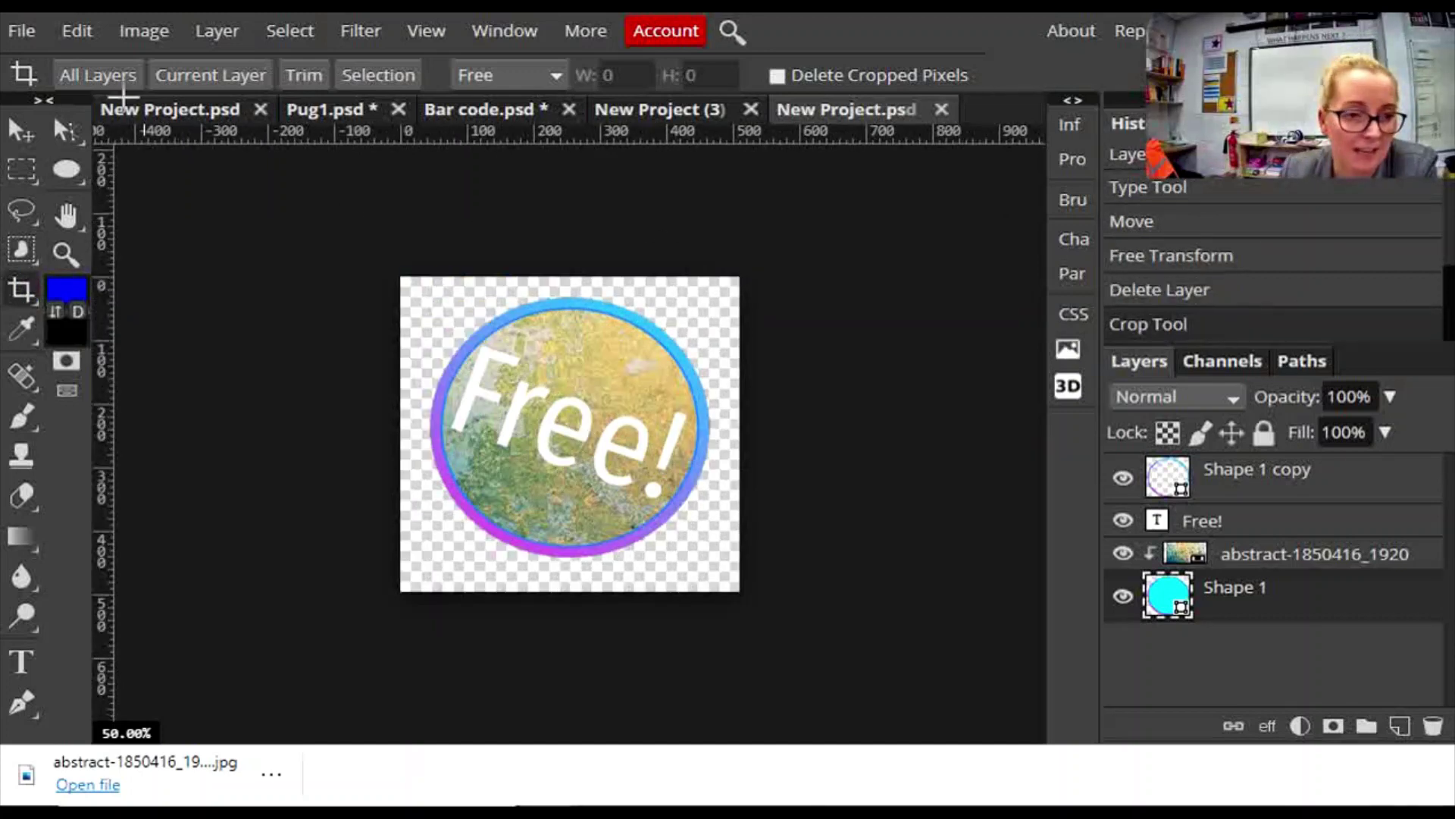
# Export the badge as a transparent PNG, New Project (1).png.
pyautogui.click(21, 31)
pyautogui.moveTo(95, 371)
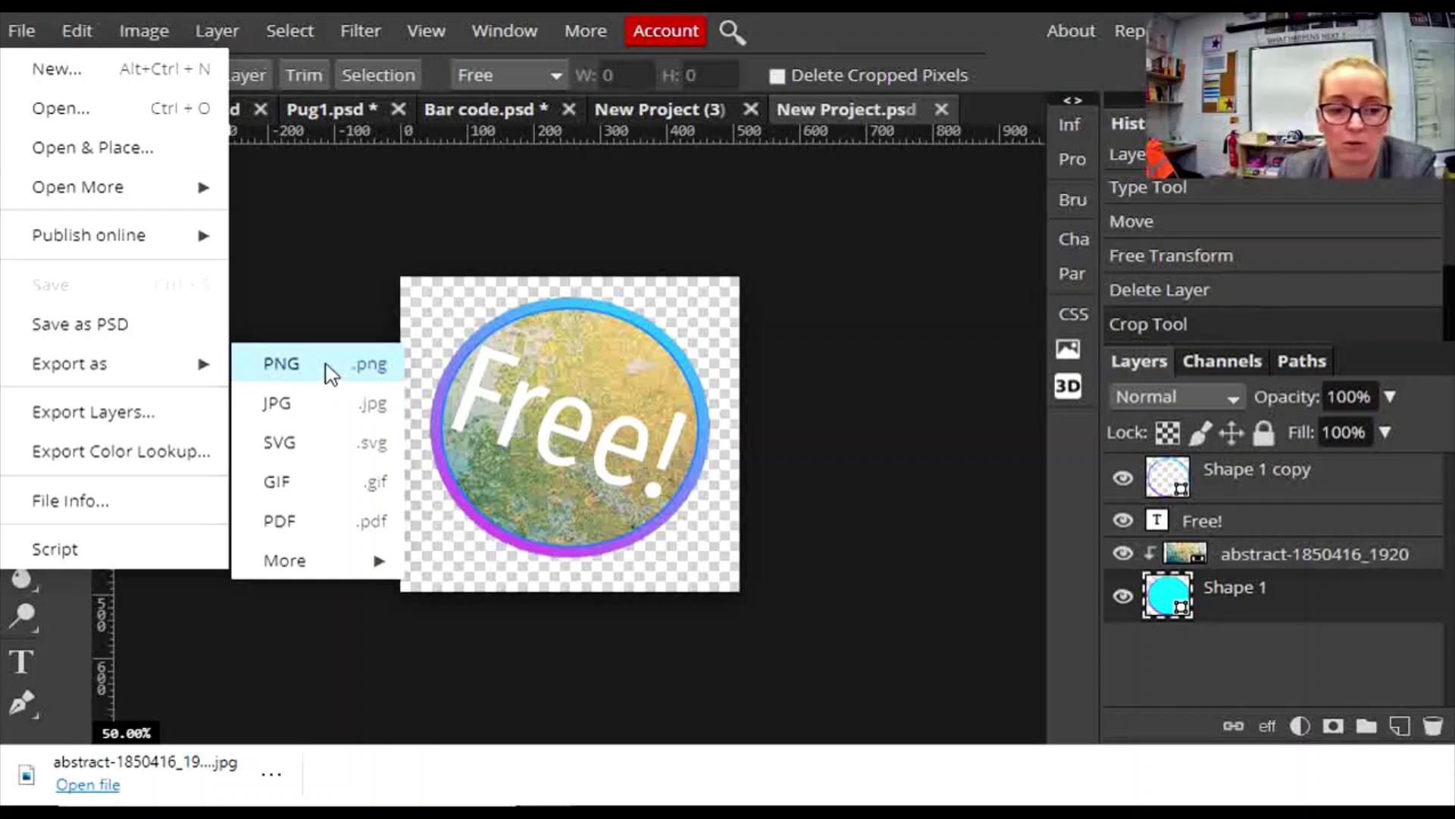
pyautogui.click(331, 373)
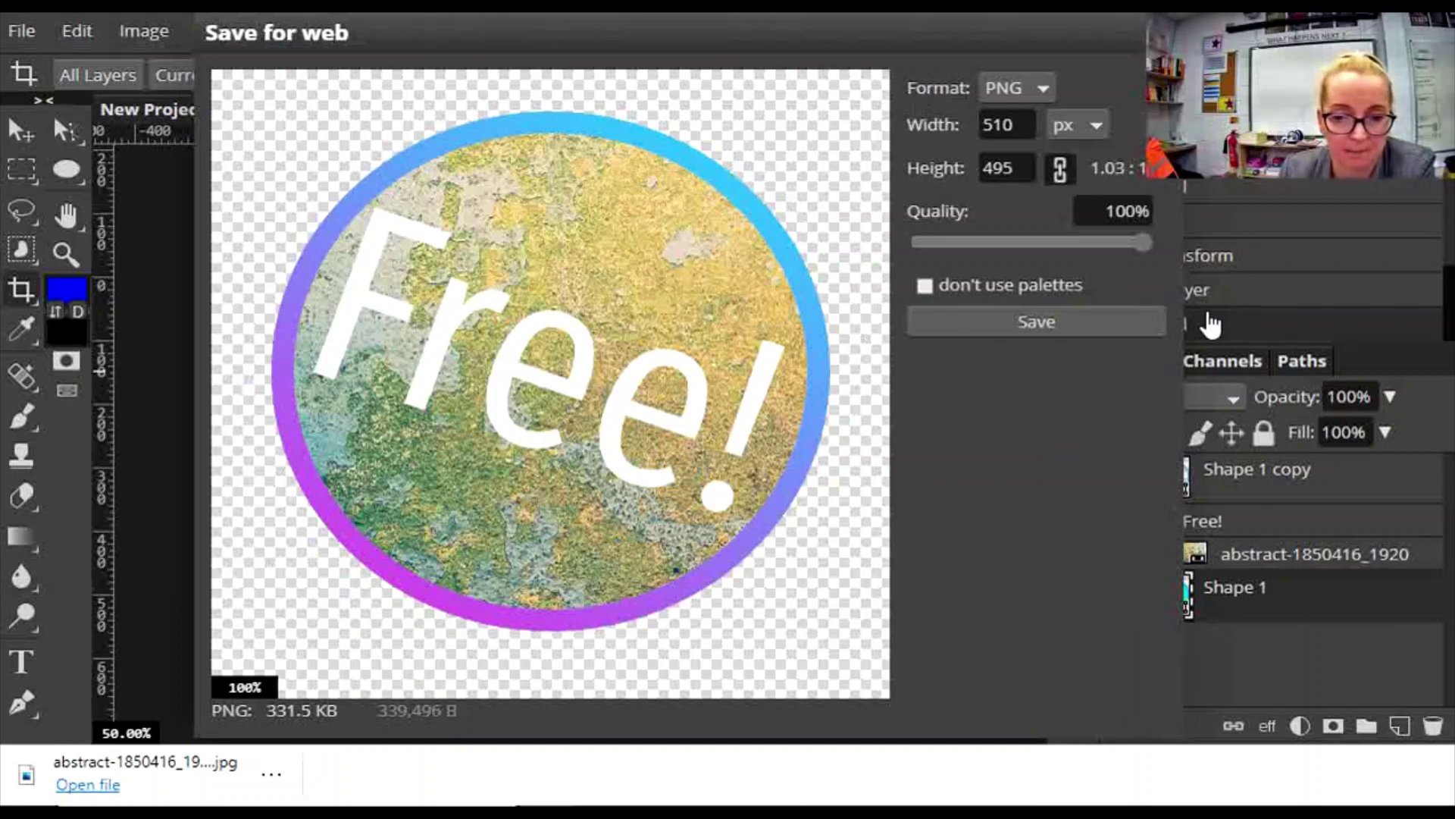
pyautogui.click(1074, 318)
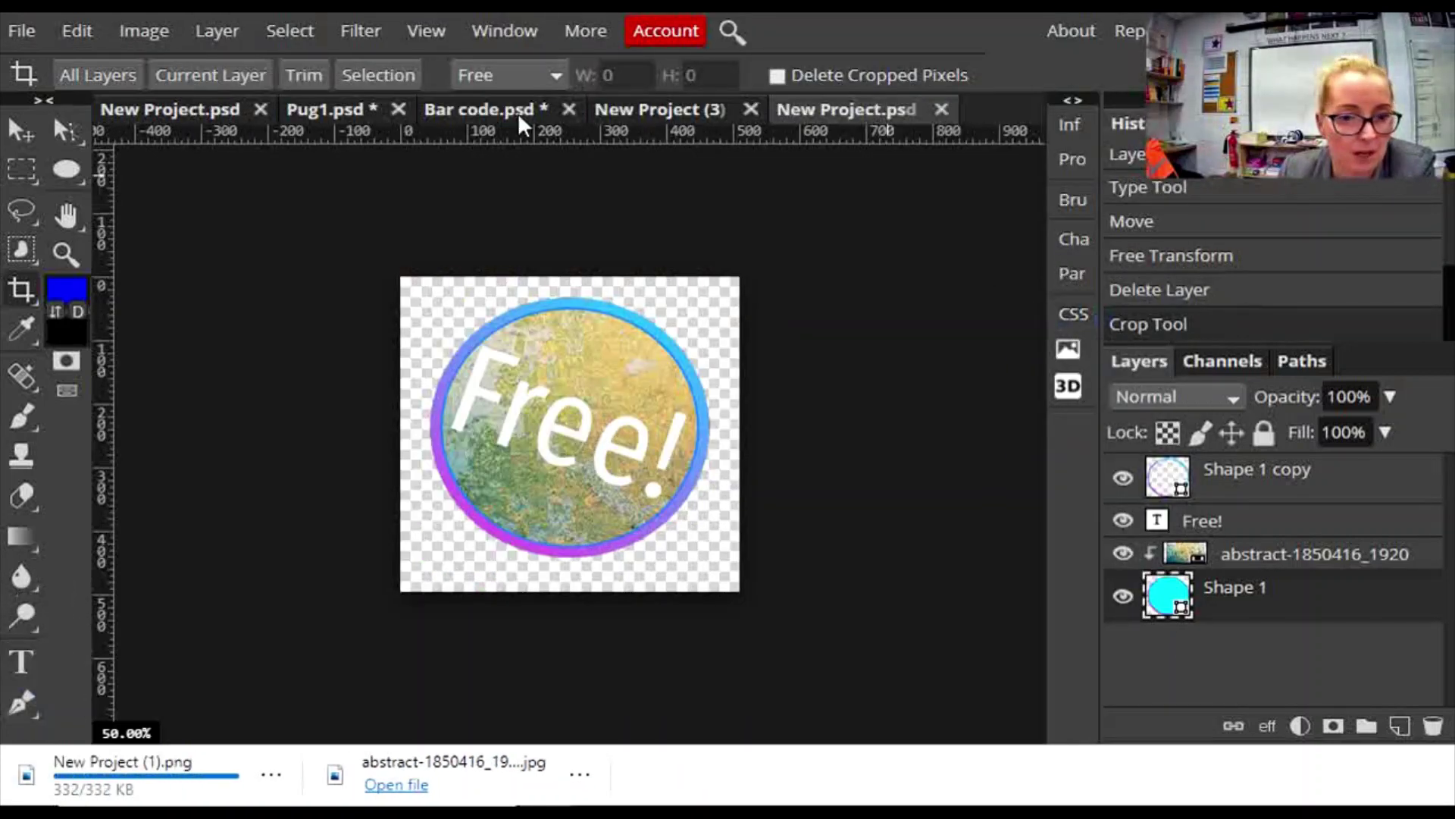
pyautogui.click(496, 109)
# Place New Project (1).png onto the SCENE magazine cover document.
pyautogui.click(345, 109)
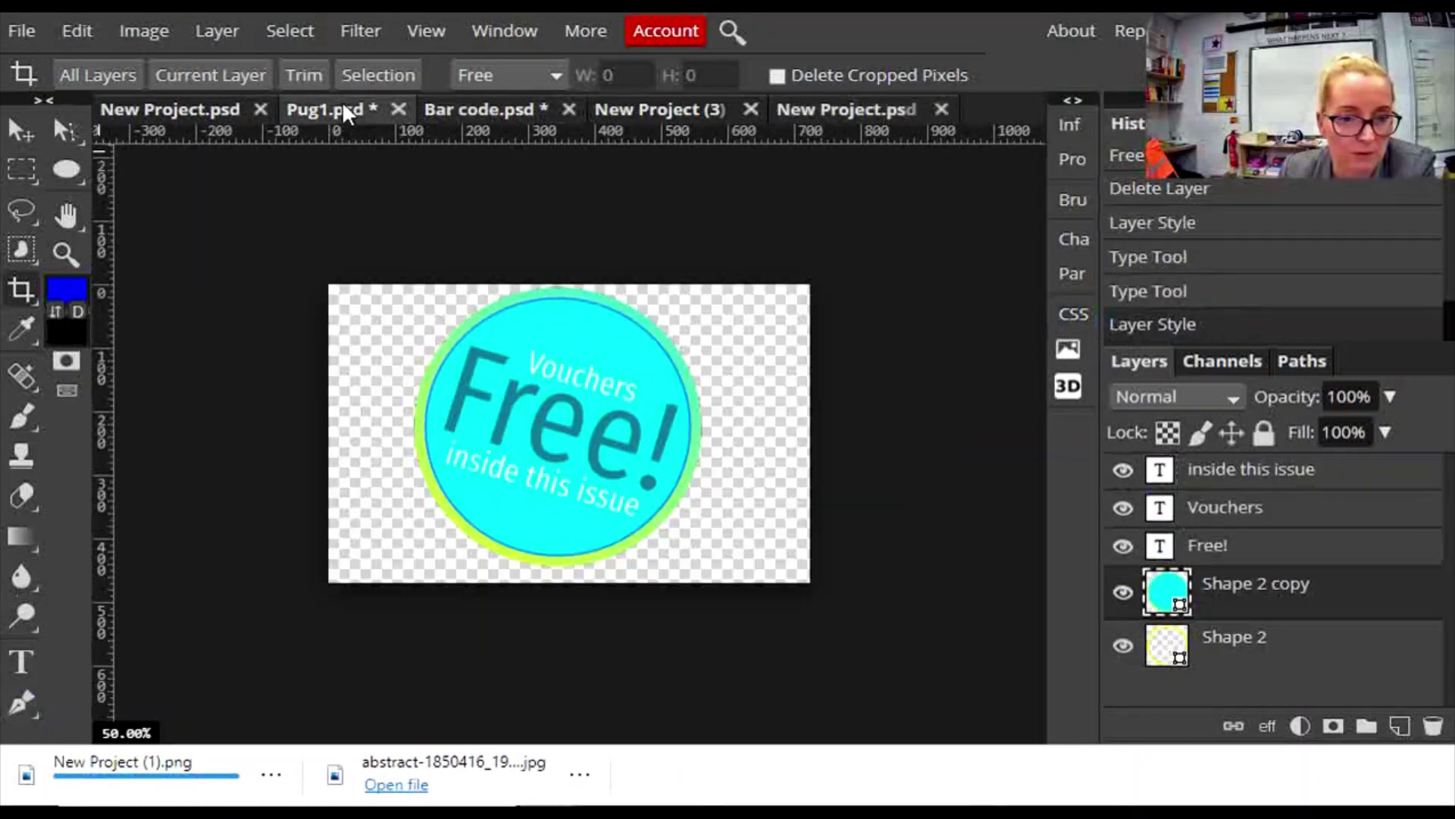
pyautogui.click(200, 110)
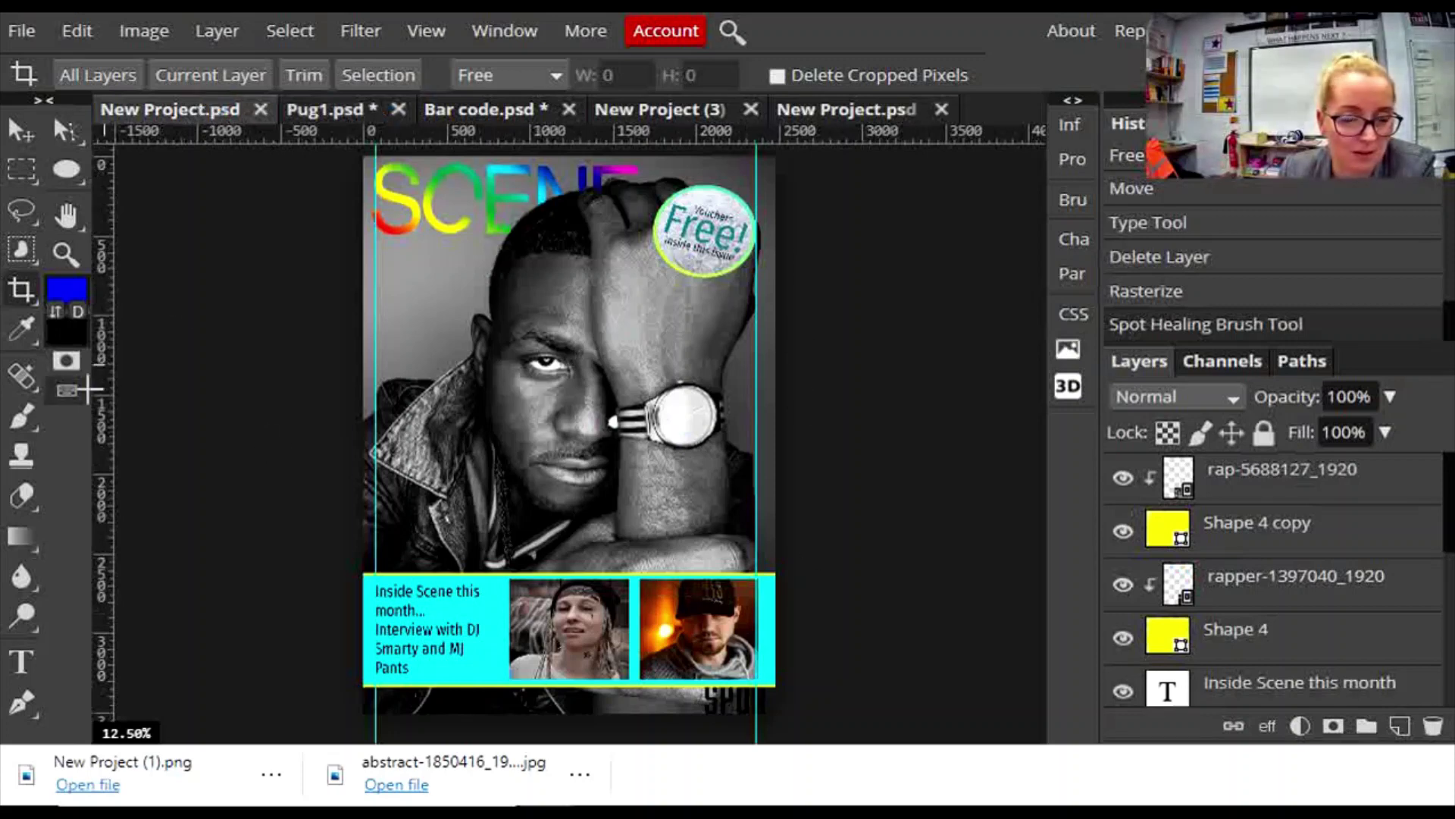
pyautogui.click(35, 28)
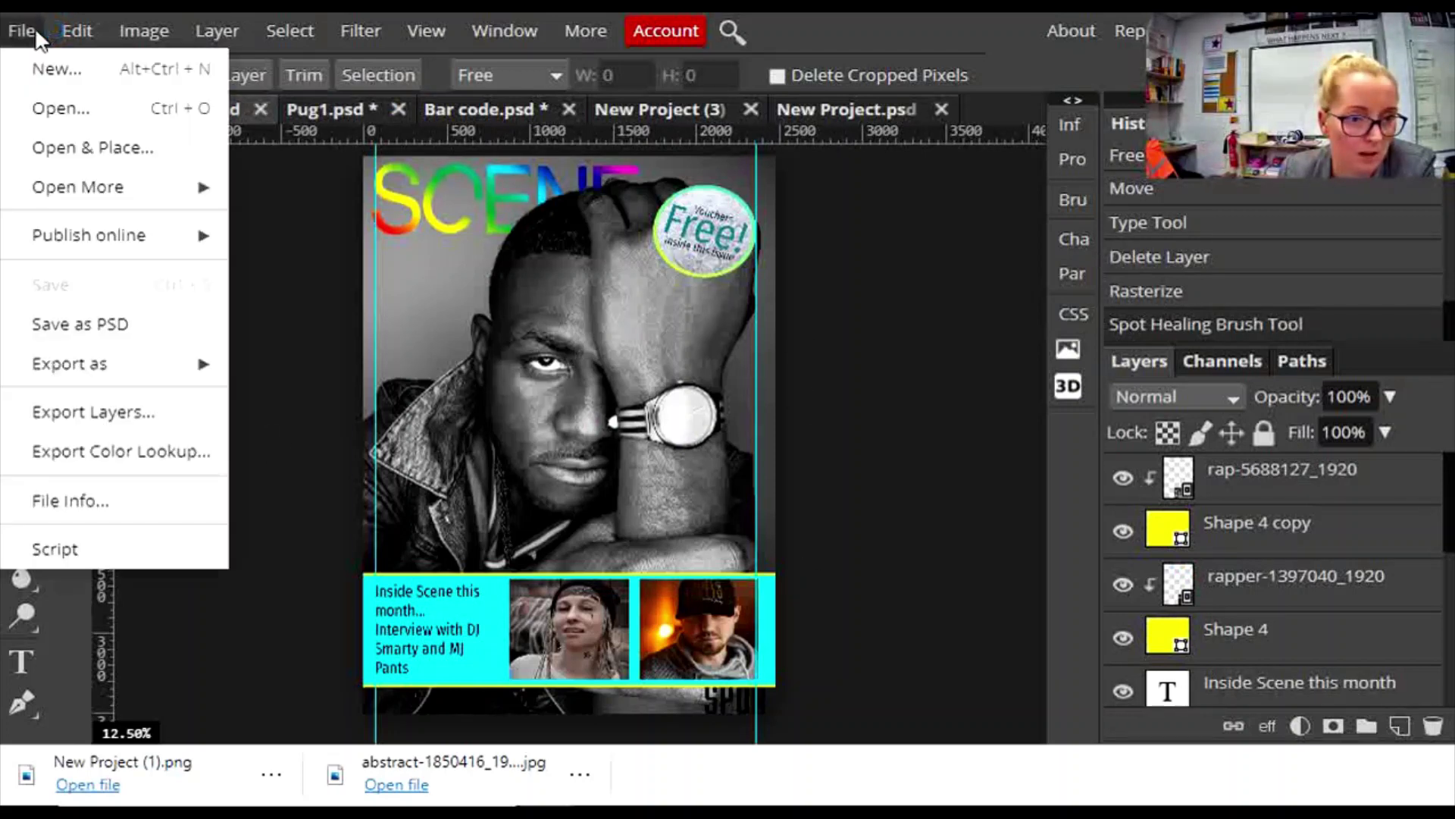
pyautogui.click(86, 140)
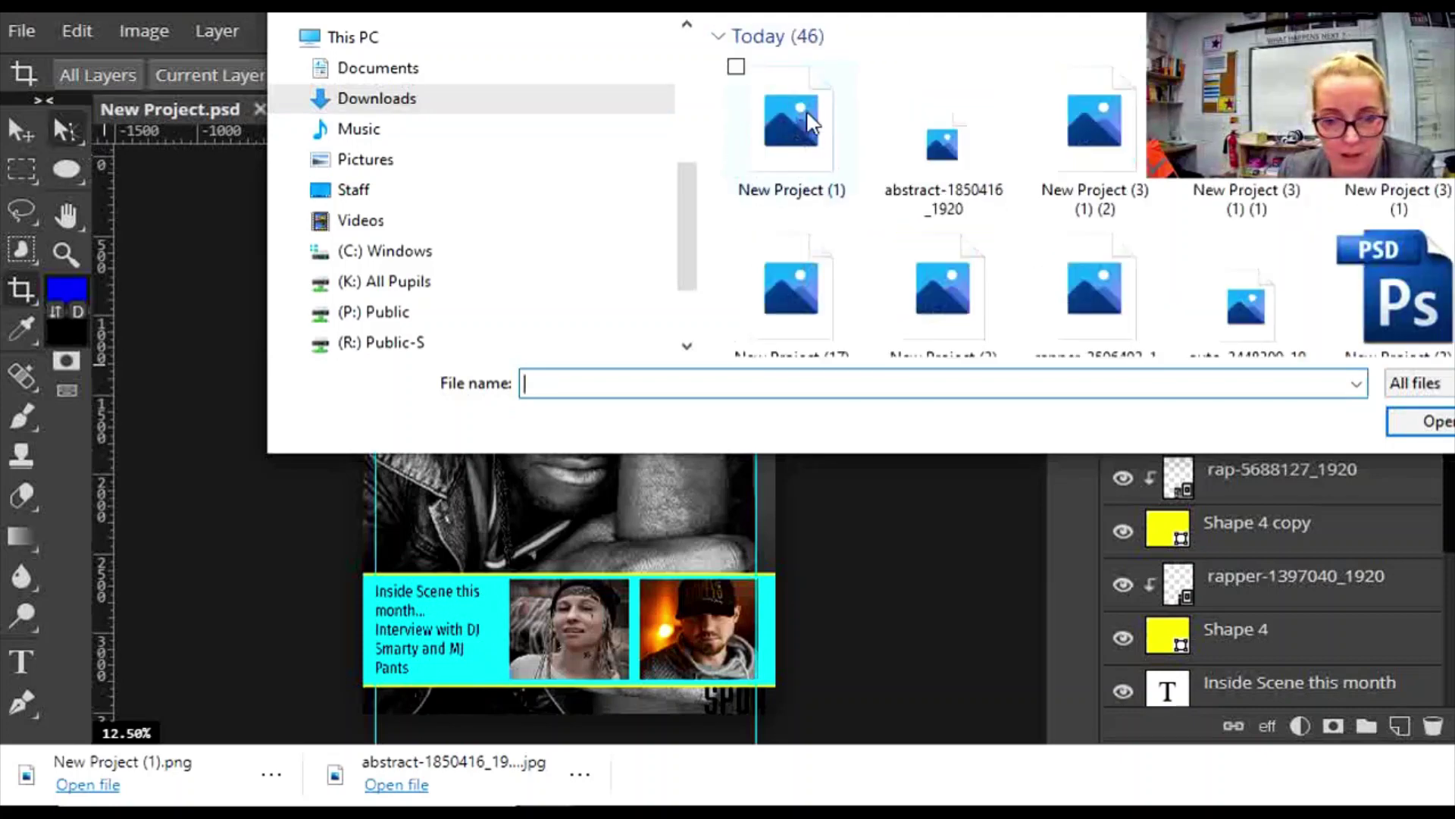
pyautogui.click(796, 115)
pyautogui.doubleClick(805, 144)
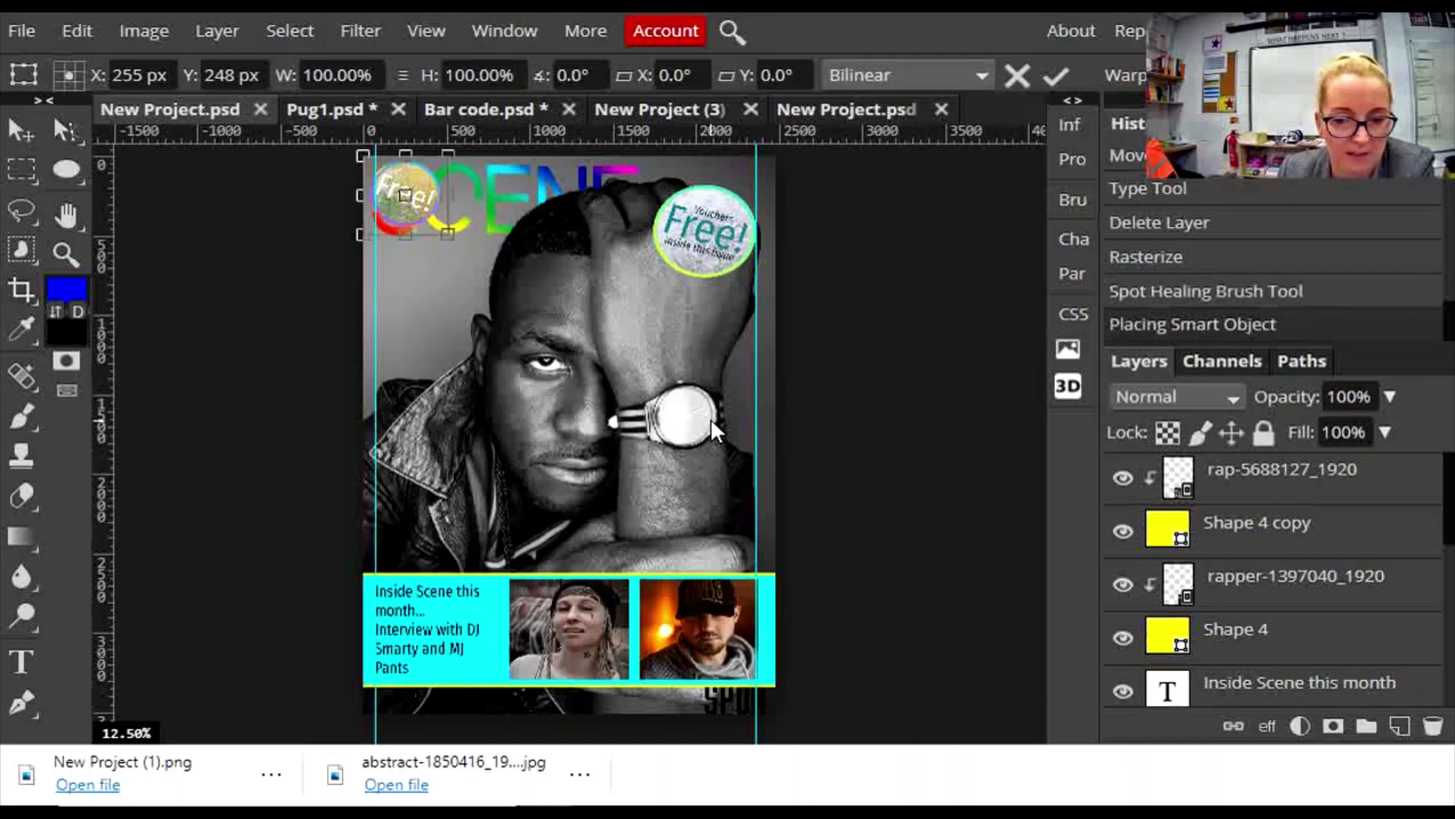
# Move the badge beside SCENE near the face, rotated -49.1° and scaled to about 130%.
pyautogui.moveTo(429, 193); pyautogui.dragTo(413, 312)
pyautogui.moveTo(501, 253); pyautogui.dragTo(436, 205)
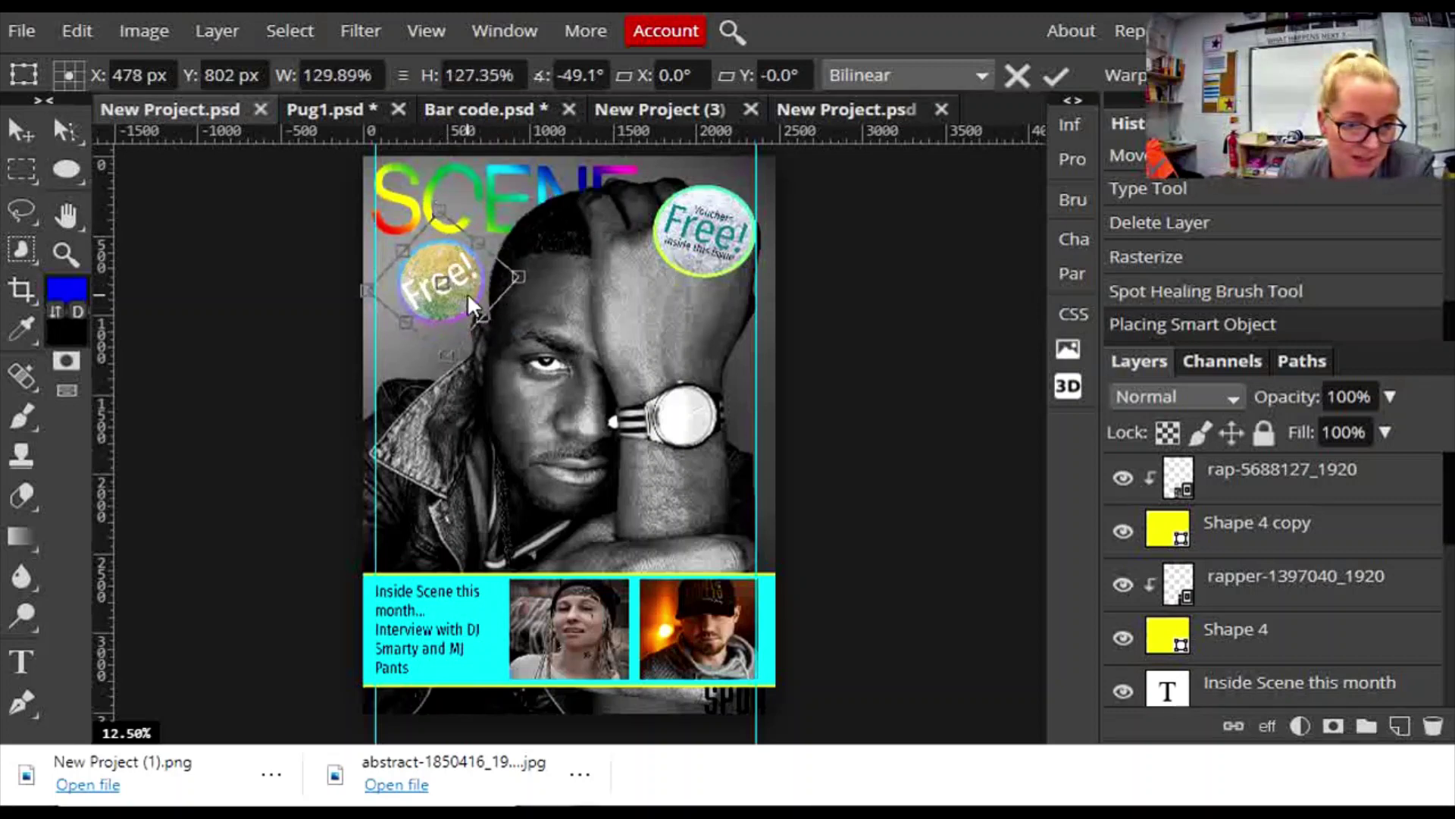
pyautogui.moveTo(467, 293); pyautogui.dragTo(461, 299)
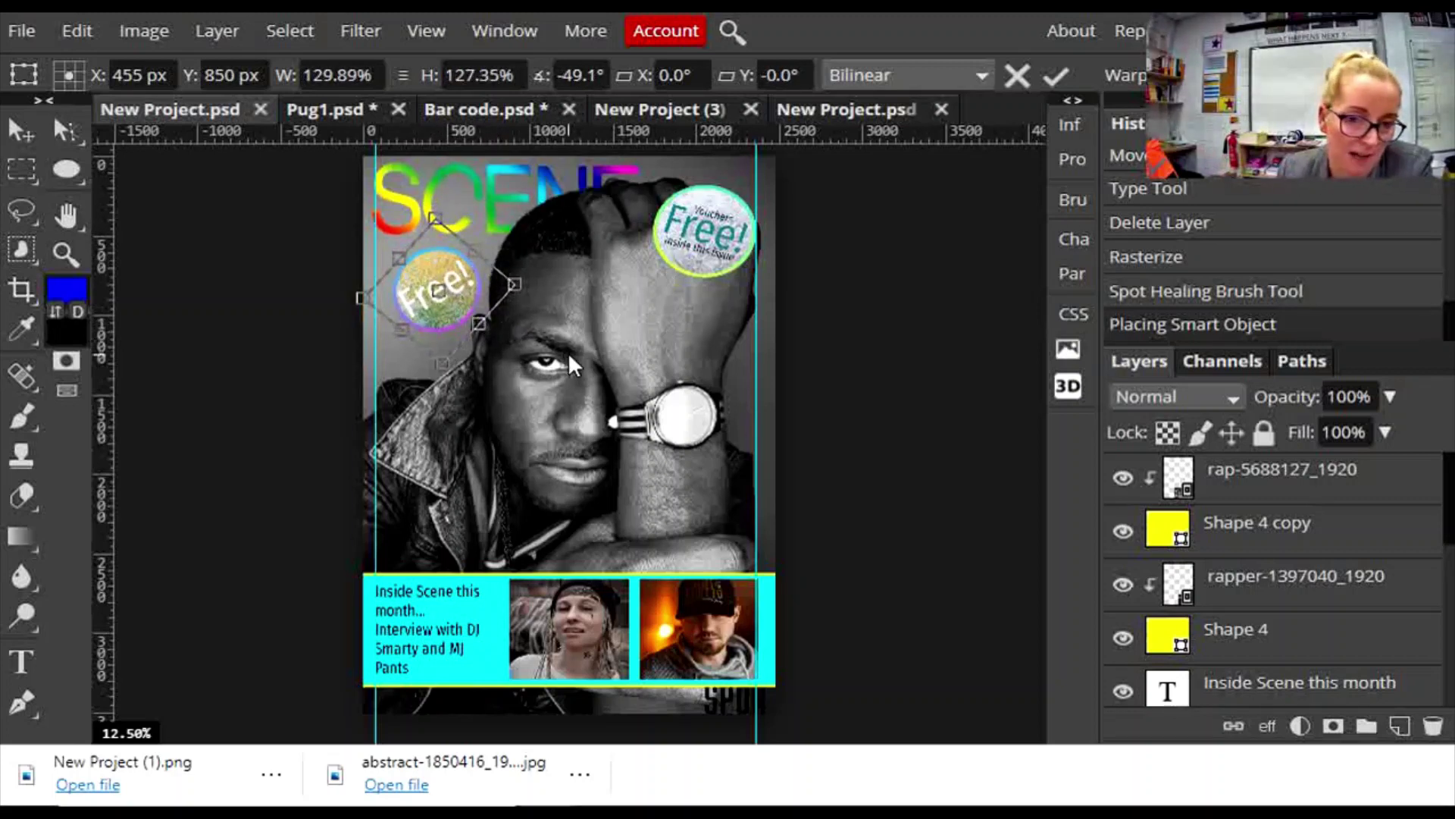